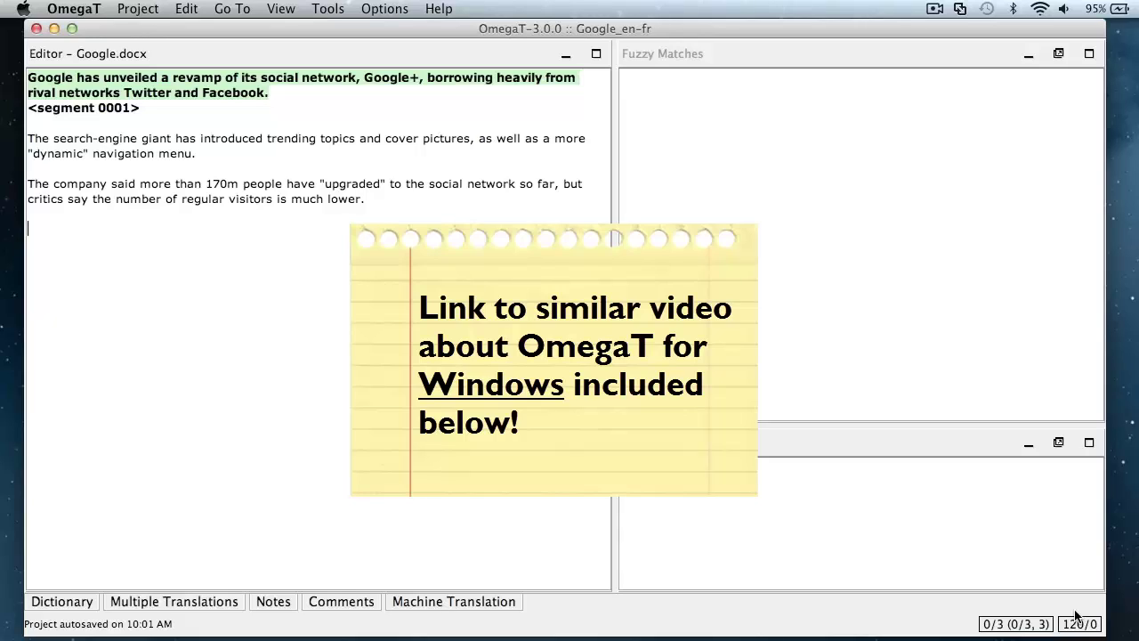
- Enable Google Translate v2 suggestions under Options > Machine Translate
click(382, 11)
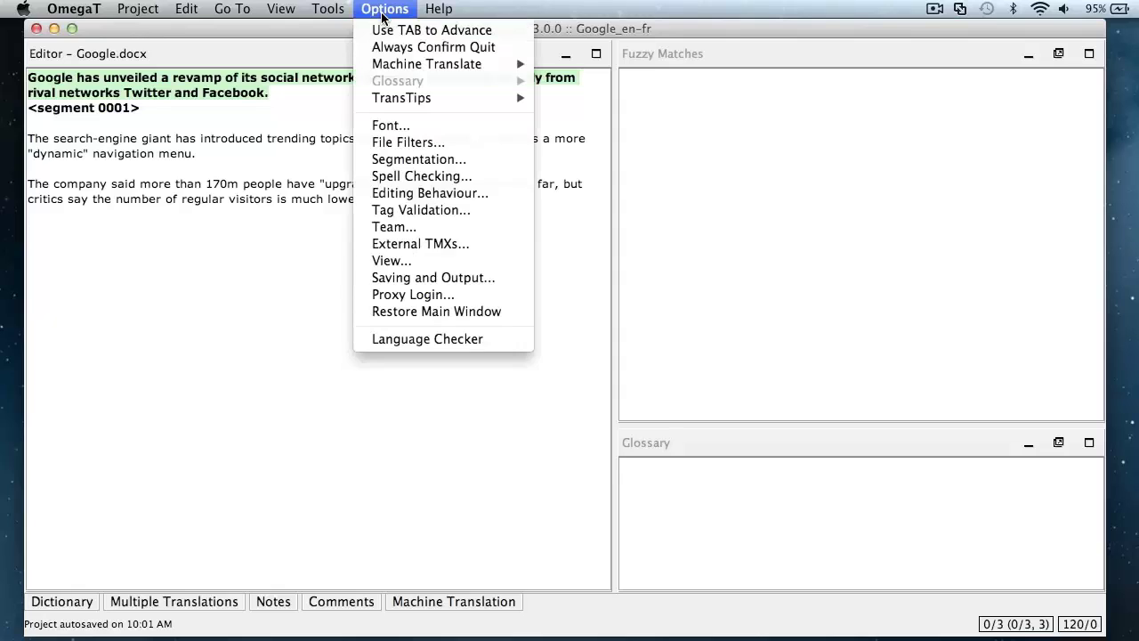
mouse_move(402, 70)
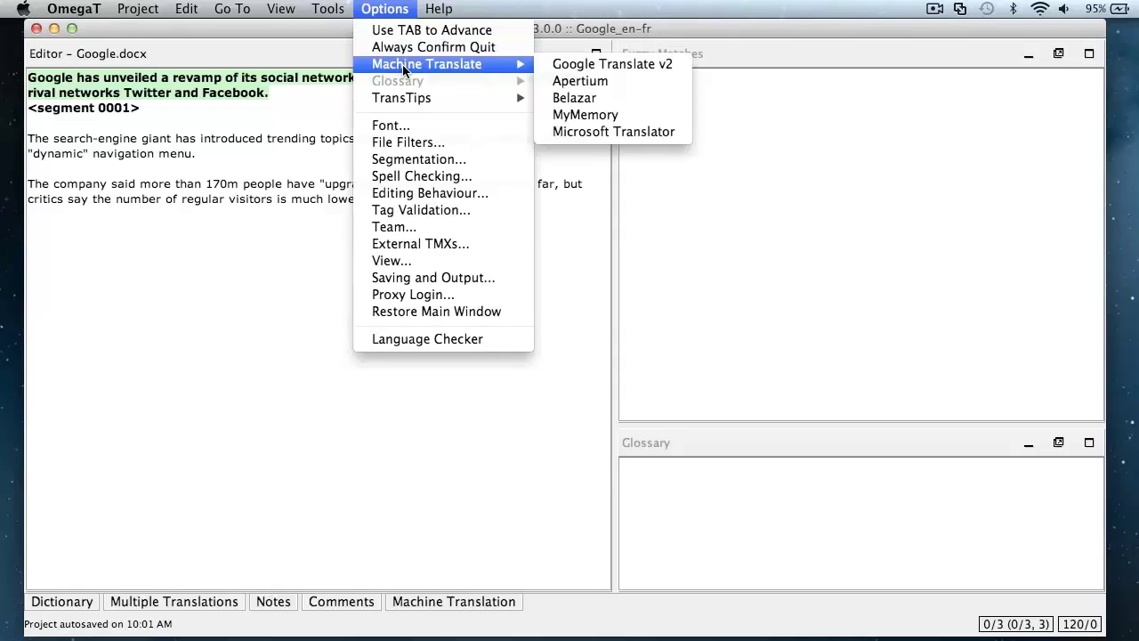
click(572, 70)
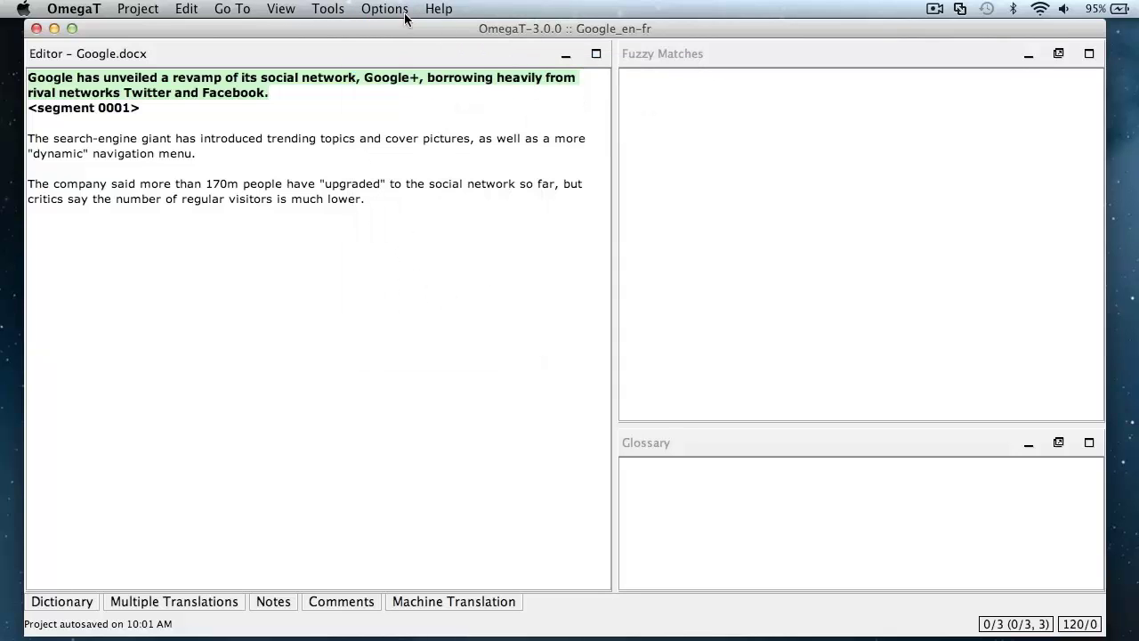
- Enable Microsoft Translator as well, and check the Machine Translation pane's missing-credentials messages
click(381, 10)
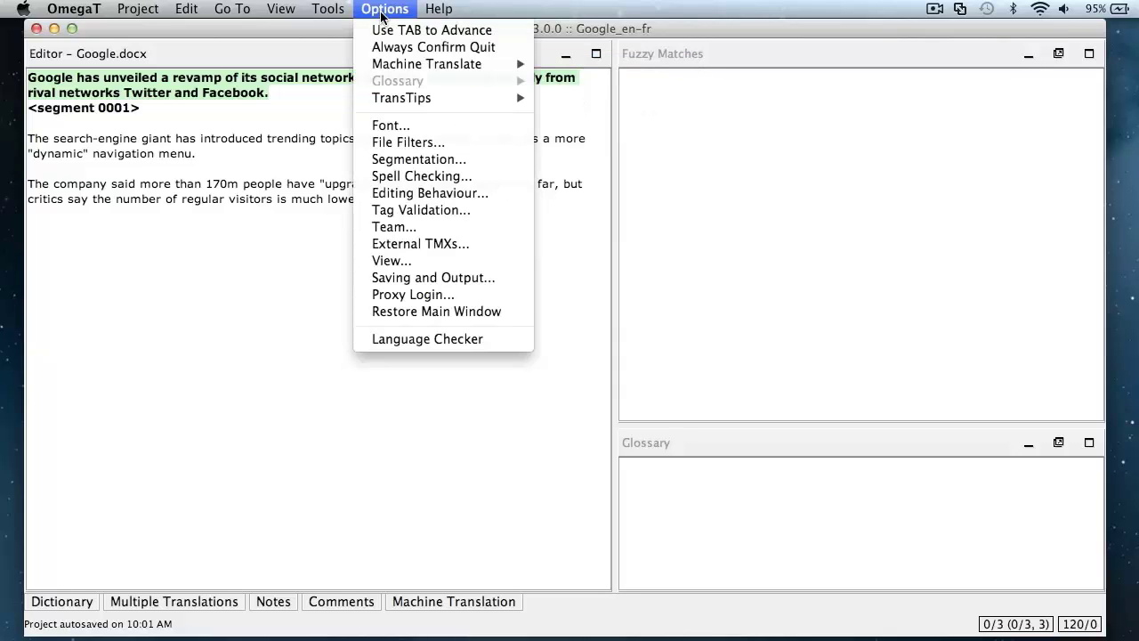
mouse_move(409, 64)
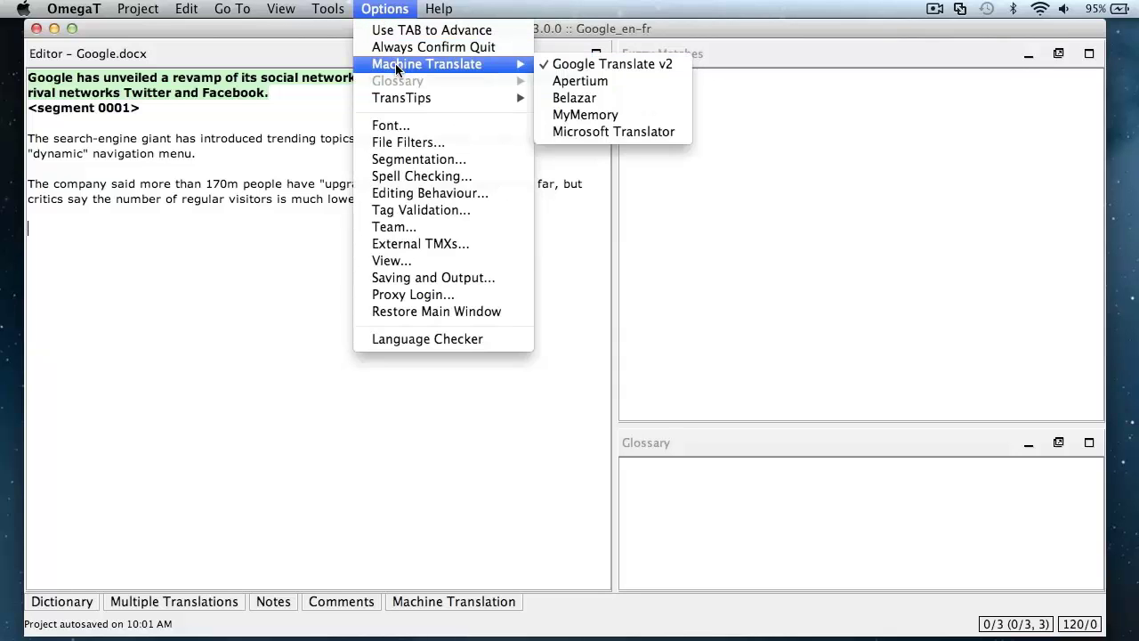
click(575, 131)
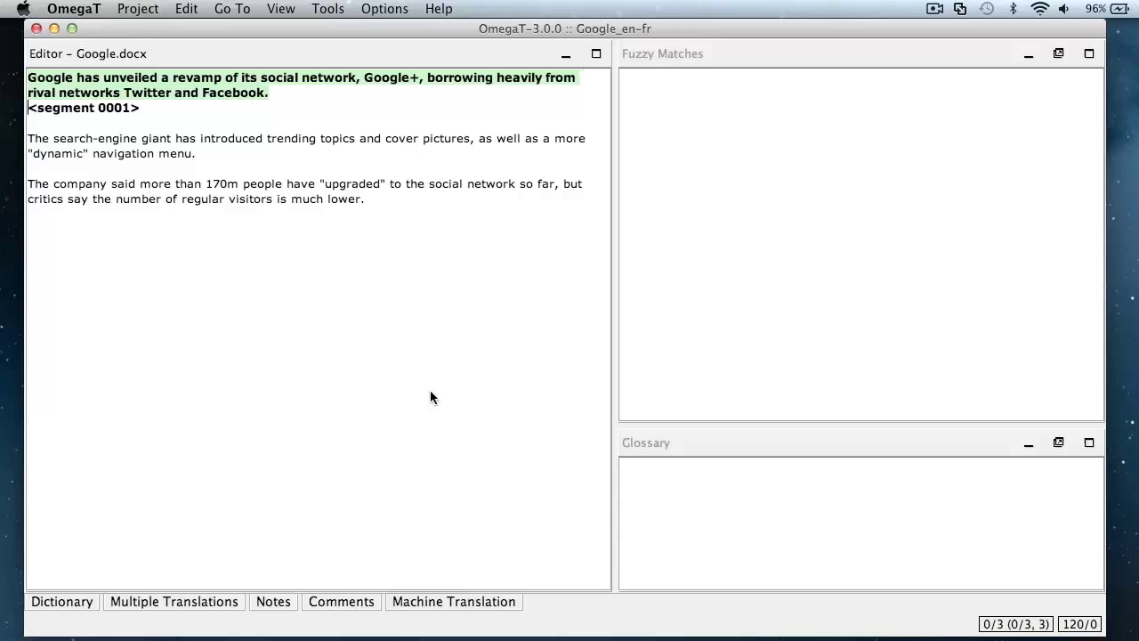
click(450, 603)
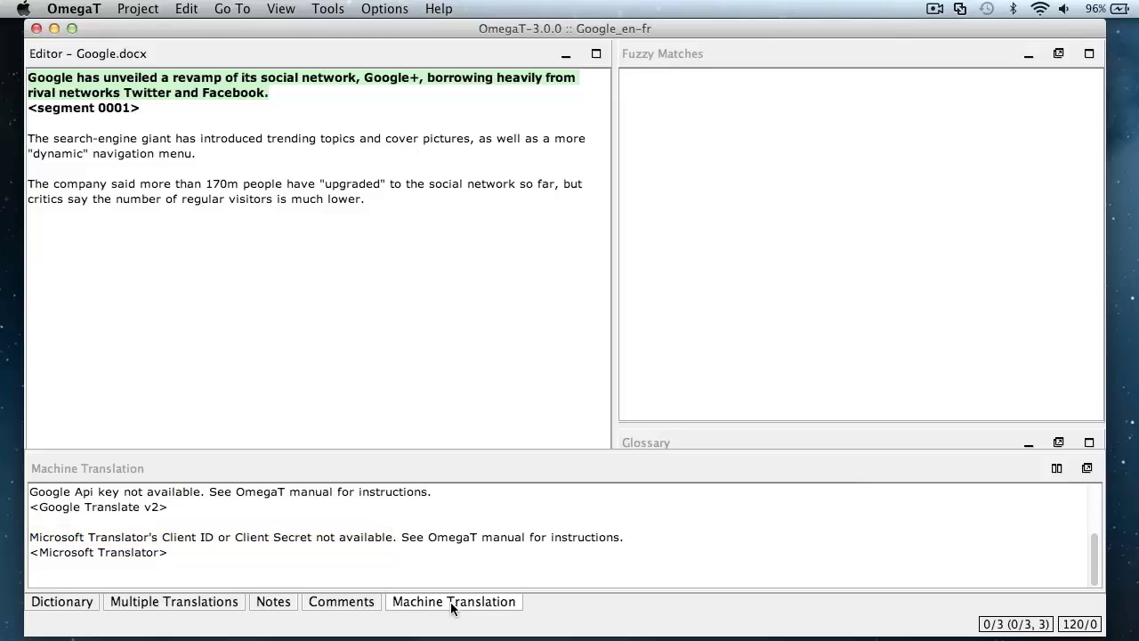
click(405, 406)
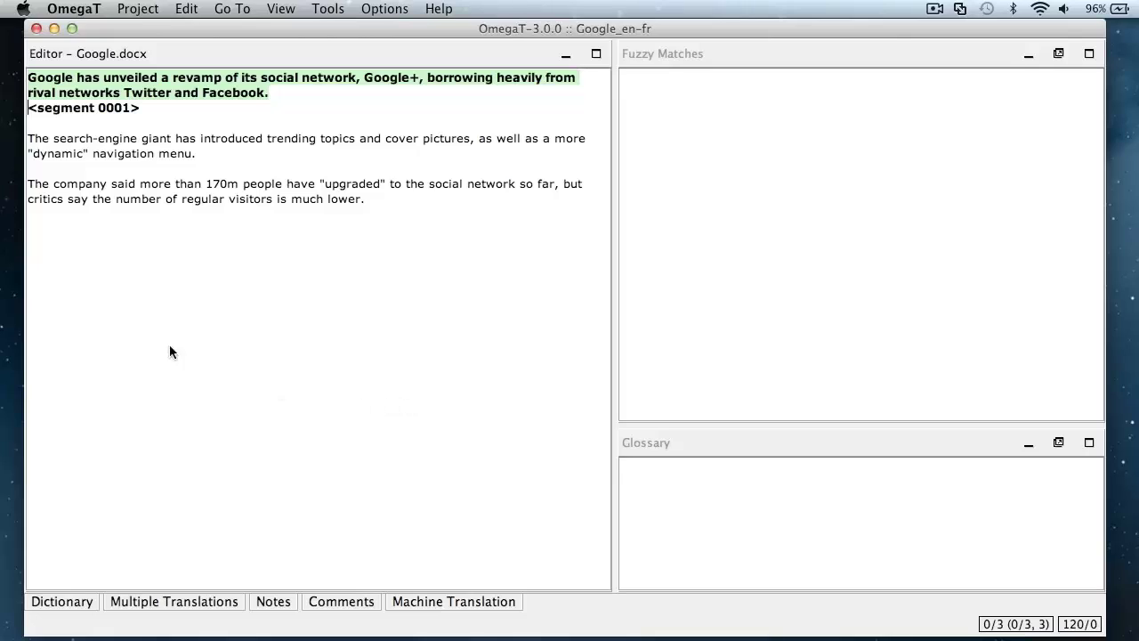
- In a new Finder window, show OmegaT's package contents from Applications and select Info.plist
click(9, 276)
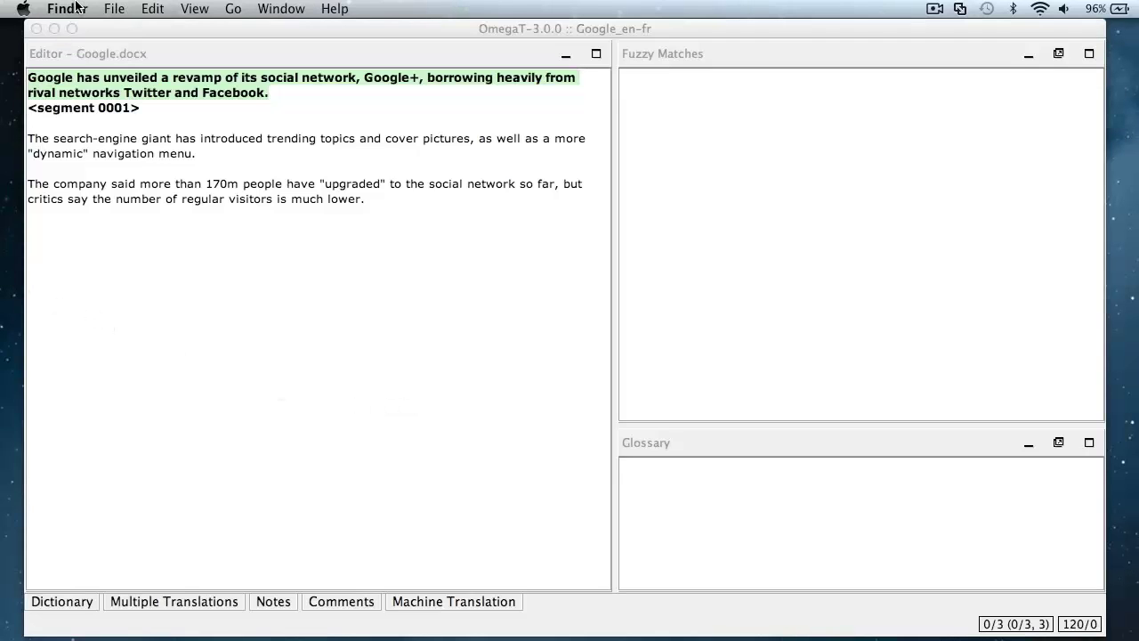
click(114, 8)
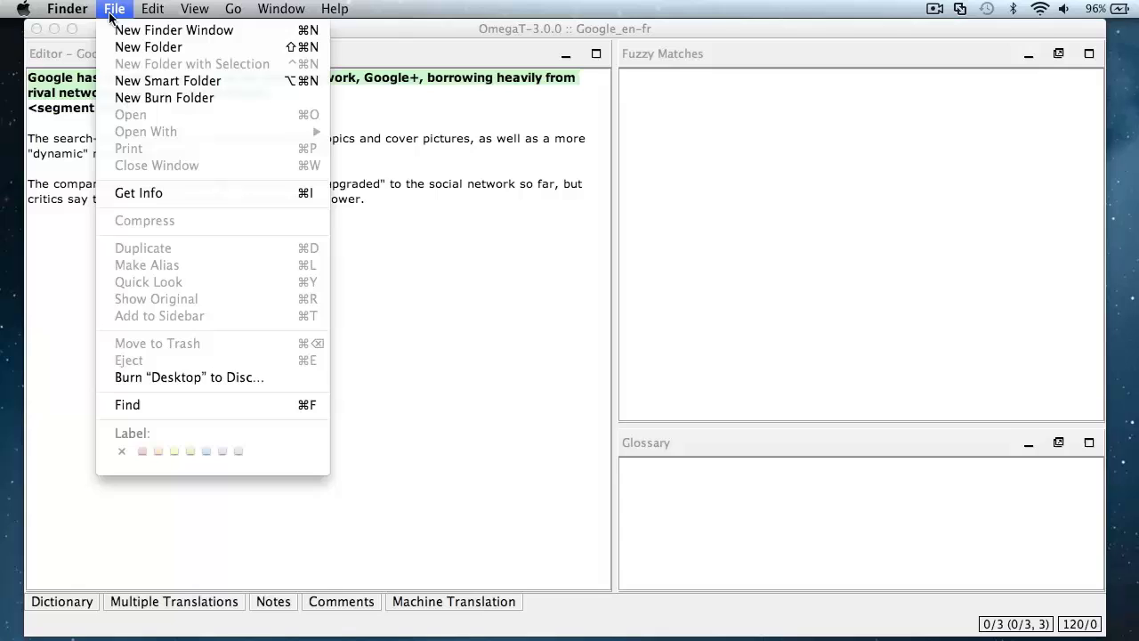
click(124, 32)
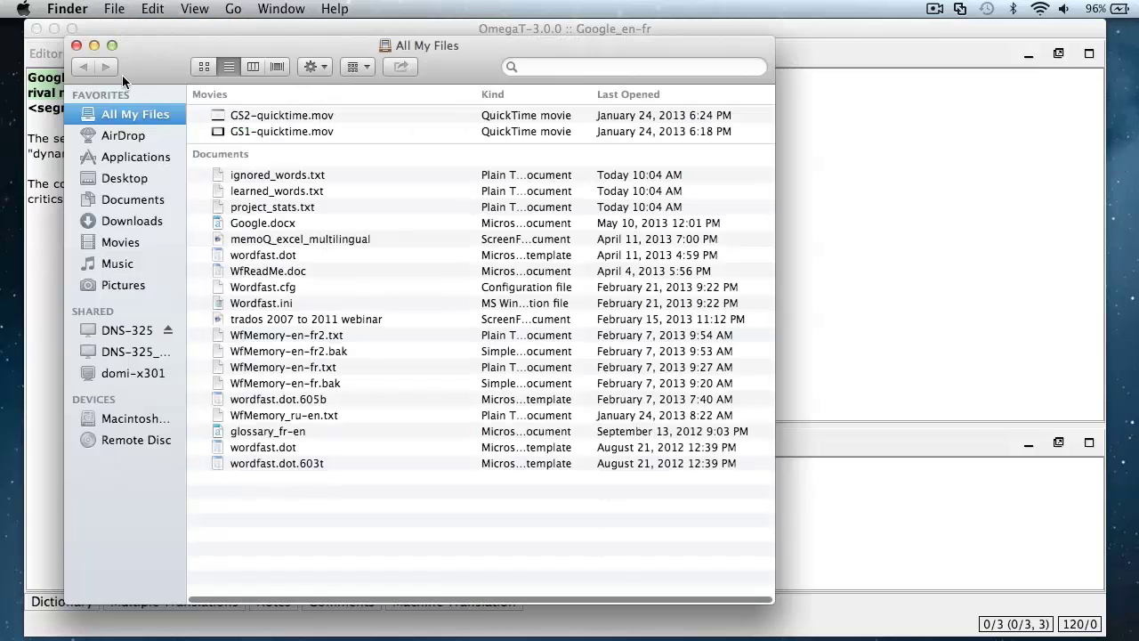
click(105, 157)
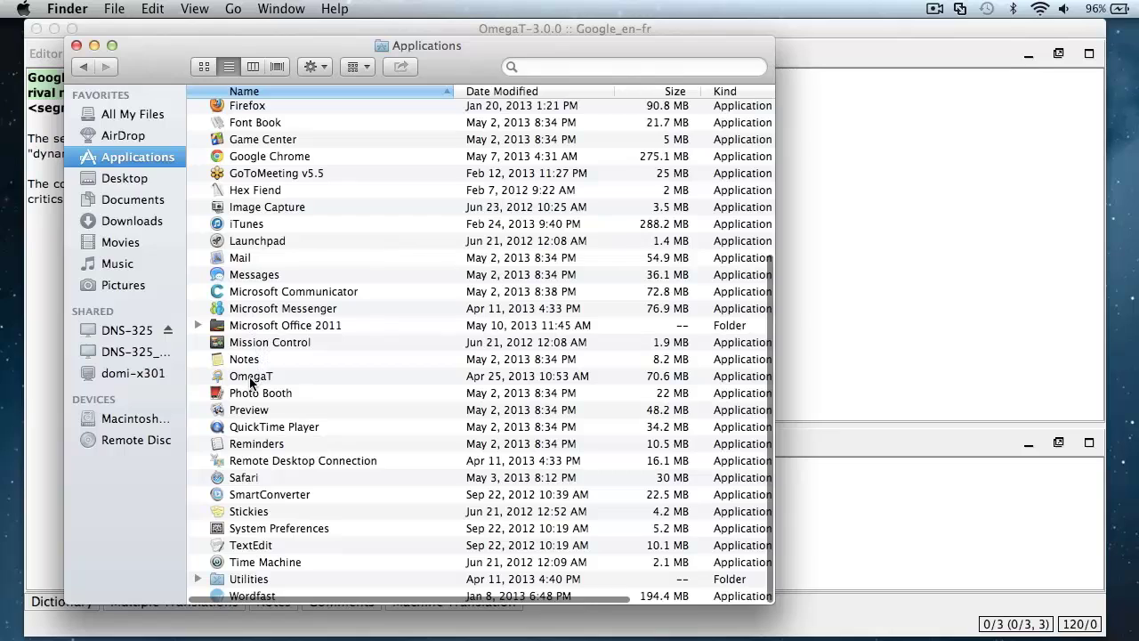
click(251, 378)
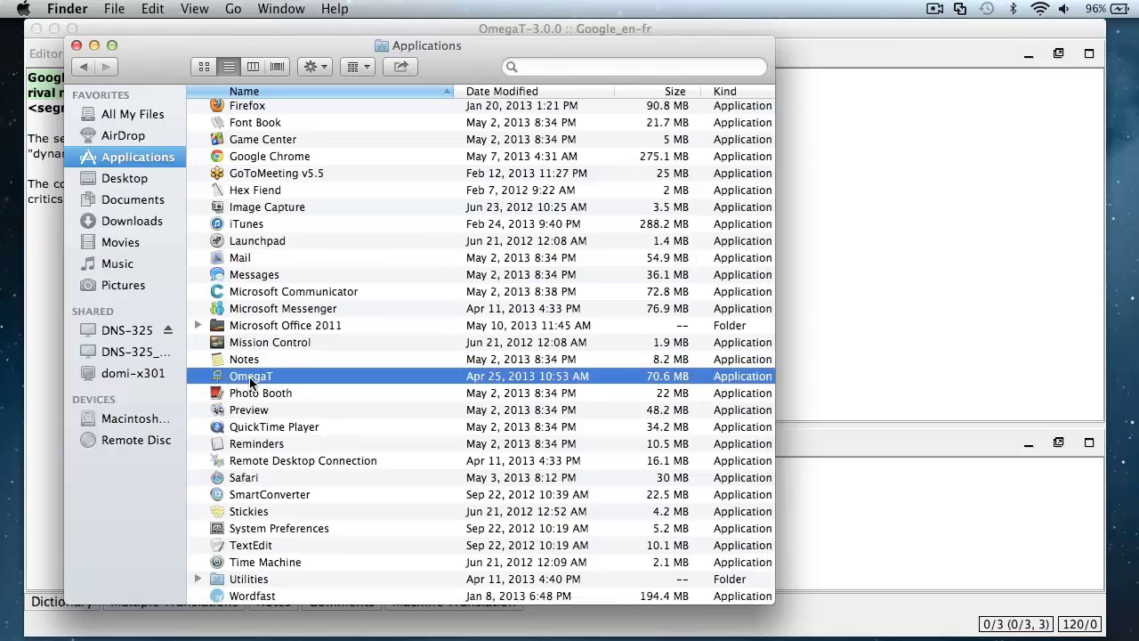
right_click(250, 379)
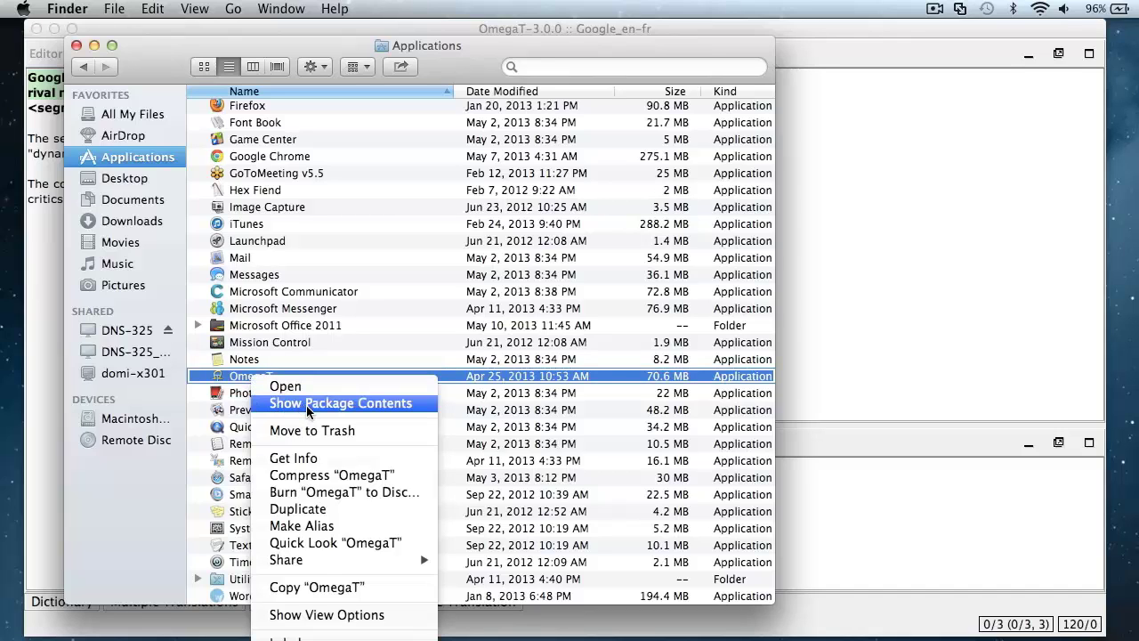
click(308, 411)
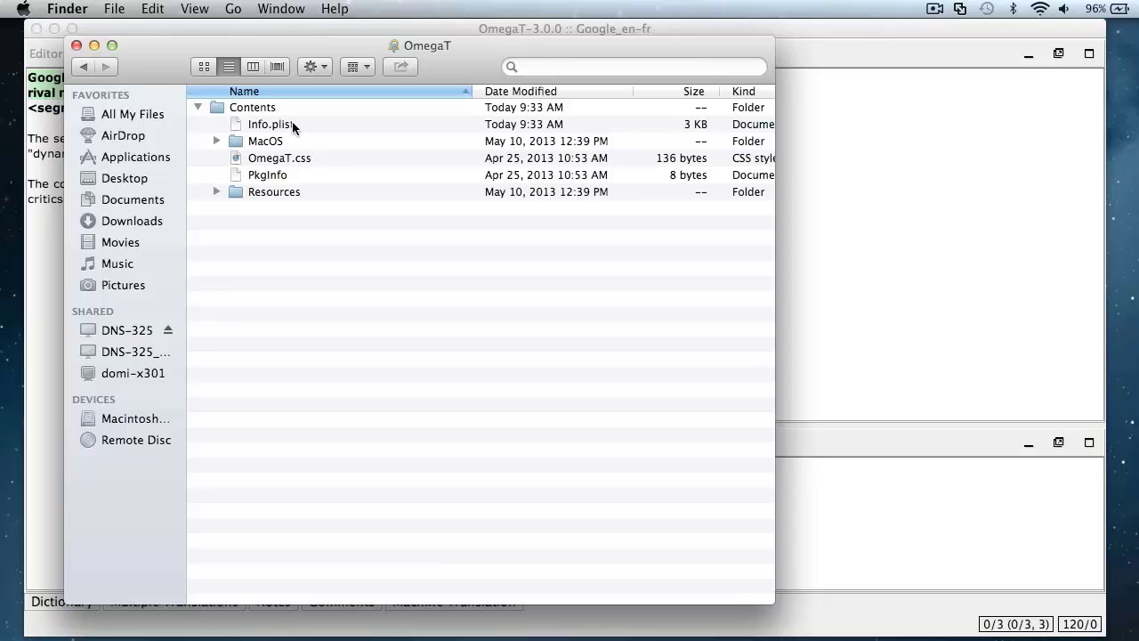
click(292, 124)
- Open Info.plist in TextEdit, then switch to the Google Translate how-to in Chrome
double_click(291, 125)
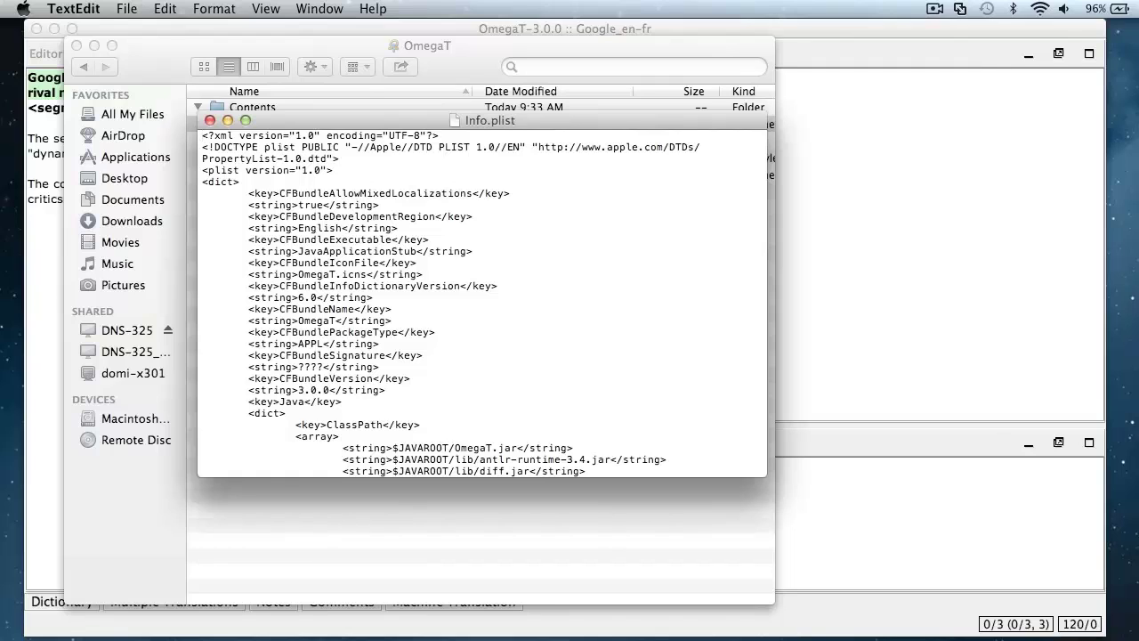
key(super+Tab)
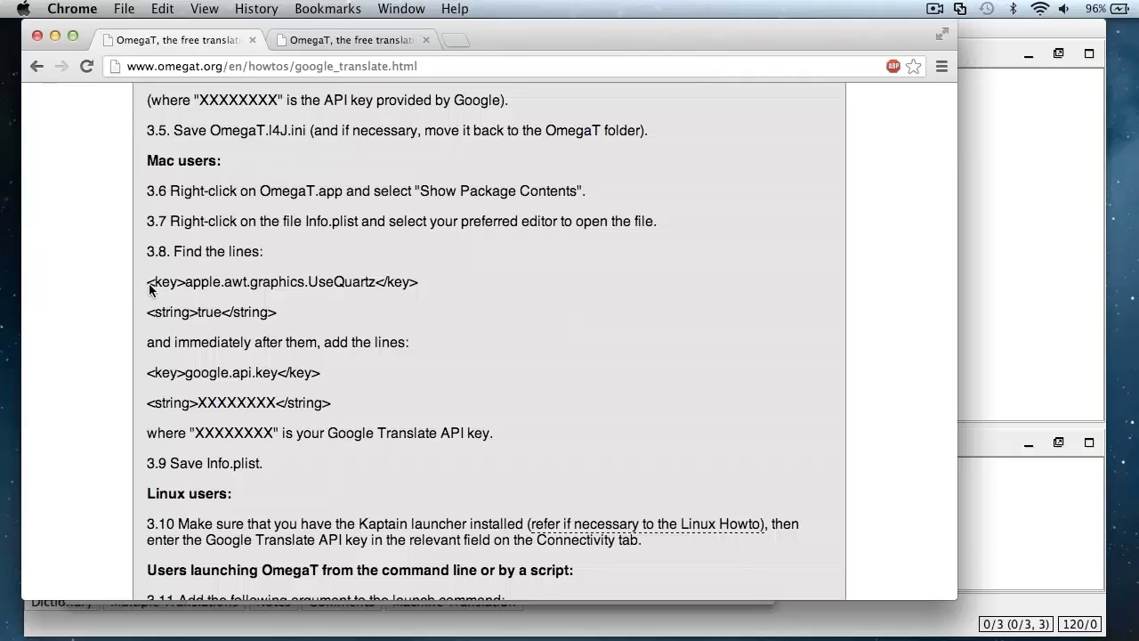
- Find the UseQuartz lines on the how-to and copy the two google.api.key lines below them
drag(149, 287, 262, 331)
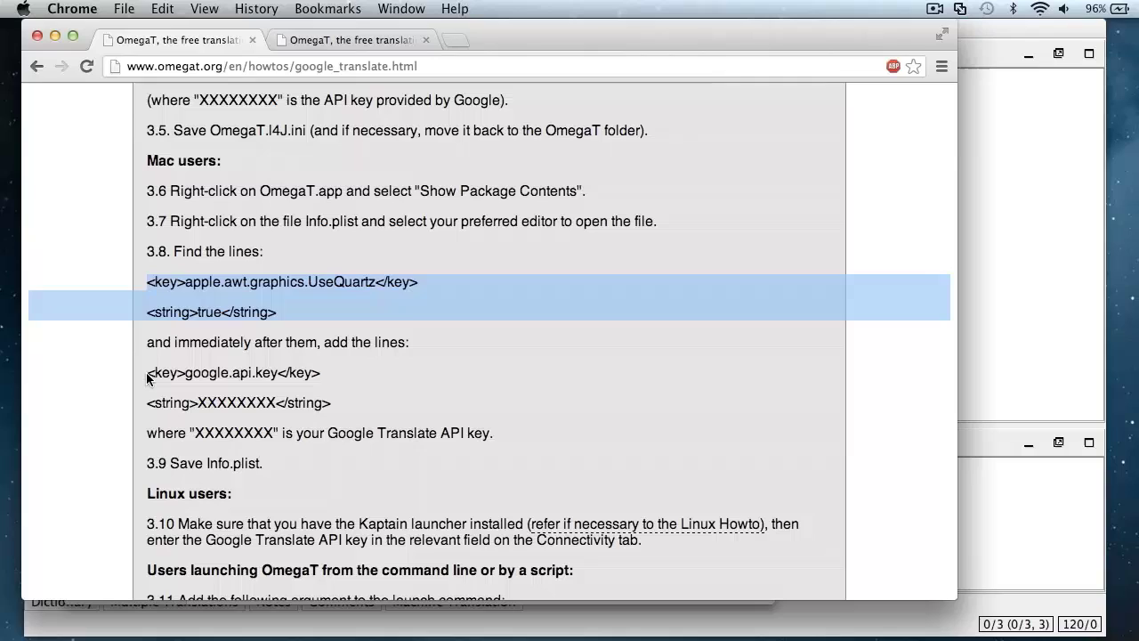
drag(146, 372, 312, 409)
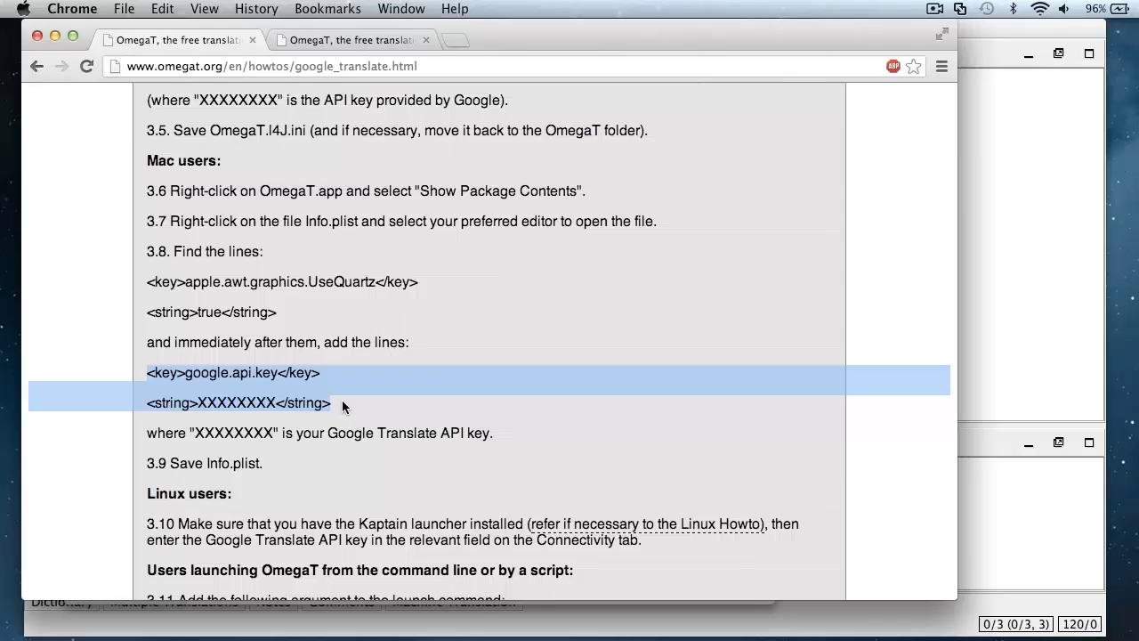
key(super+c)
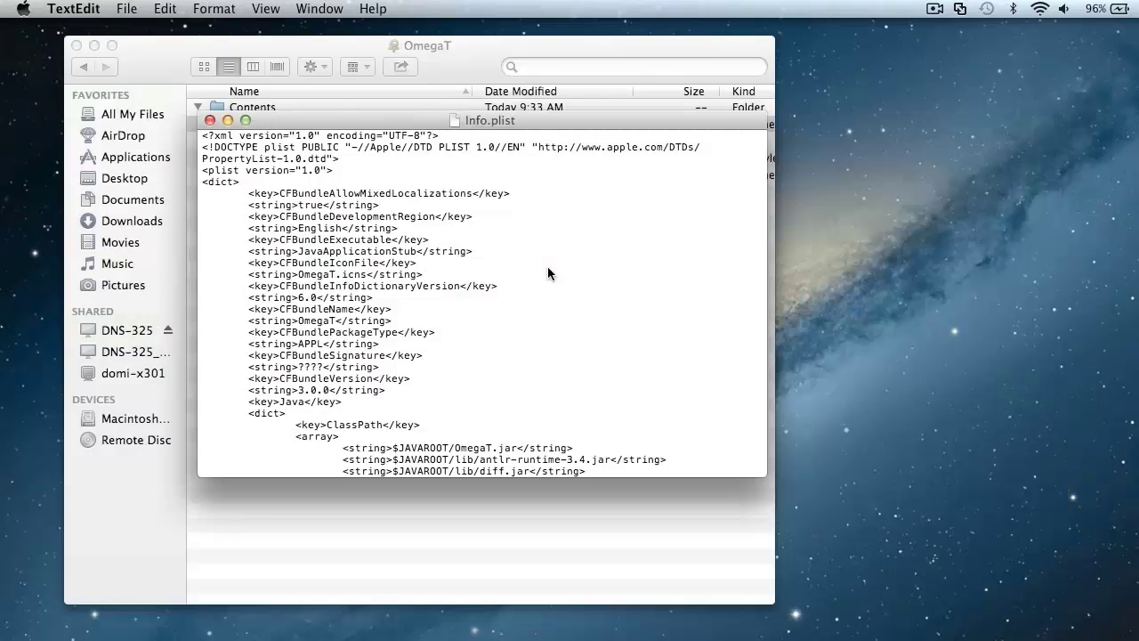
- Paste the google.api.key lines after UseQuartz, replacing XXXXXXXX with the real API key from MT.txt
scroll(547, 266, down, 10)
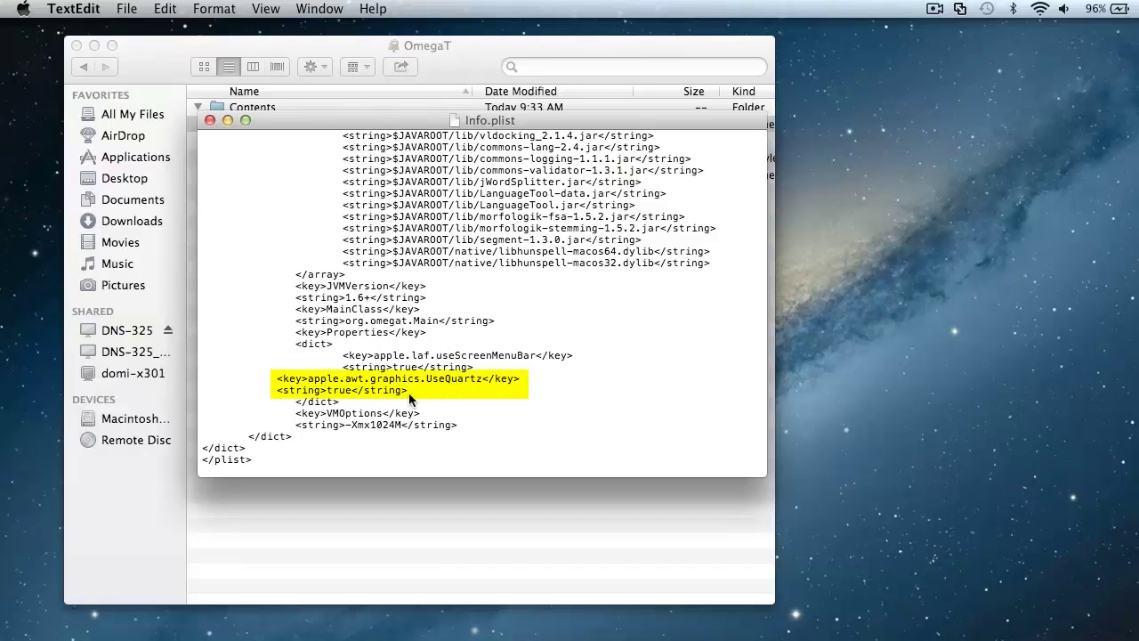
key(Return)
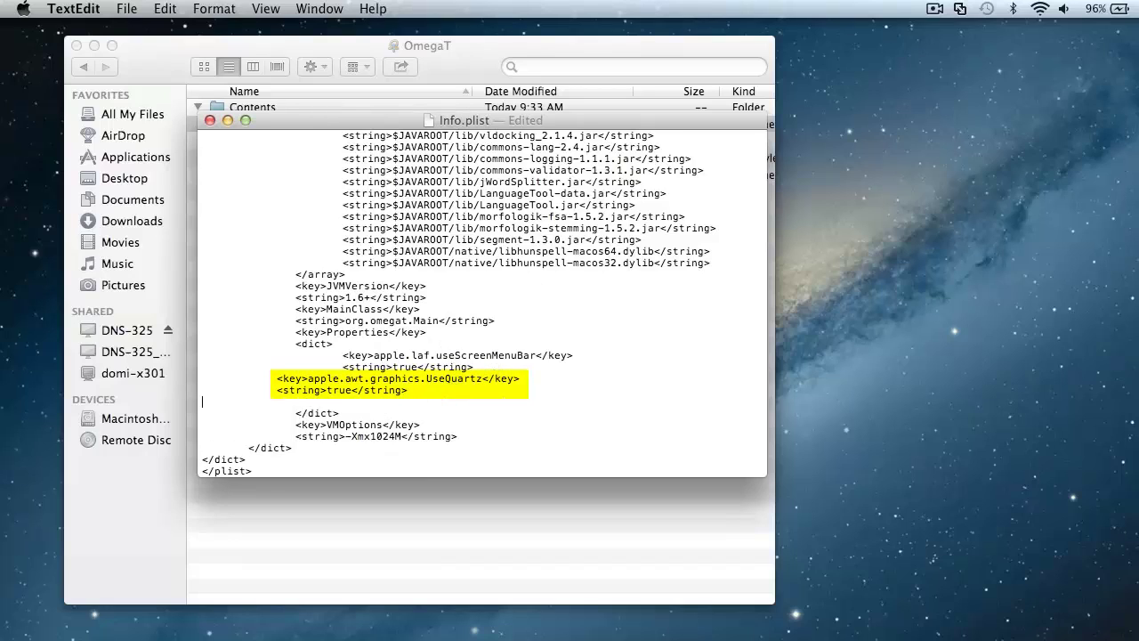
key(super+v)
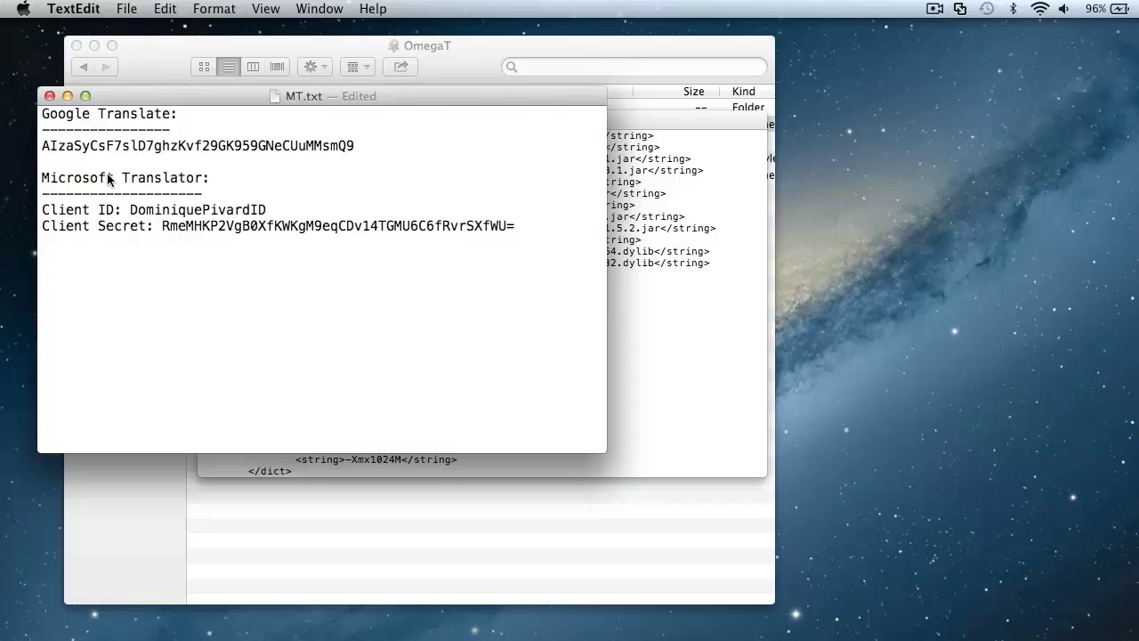
drag(39, 145, 359, 151)
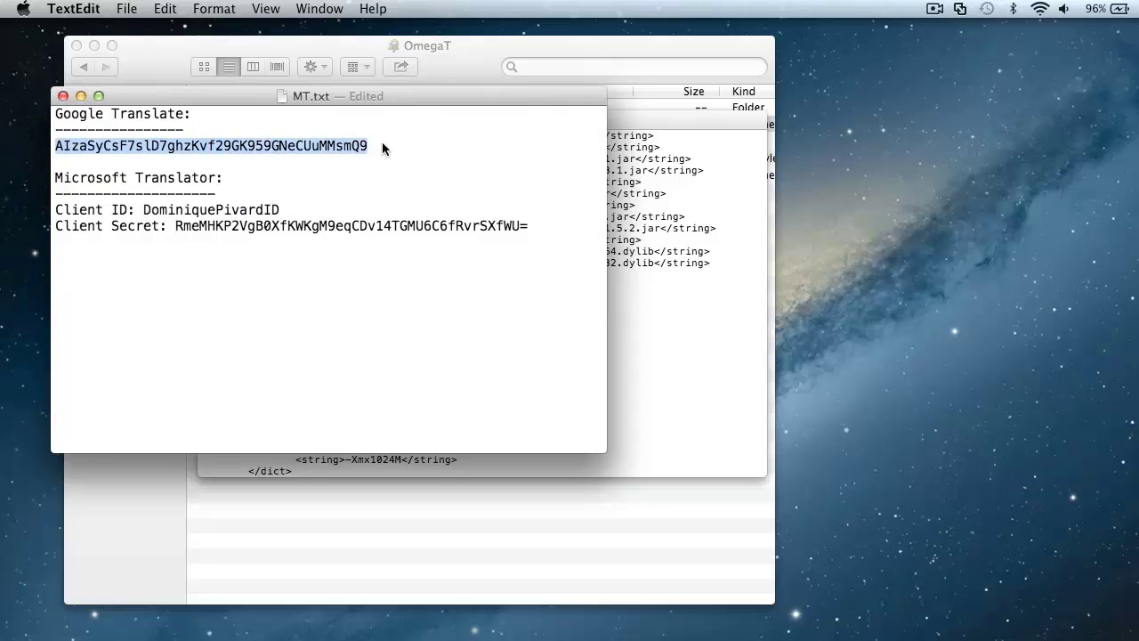
click(657, 281)
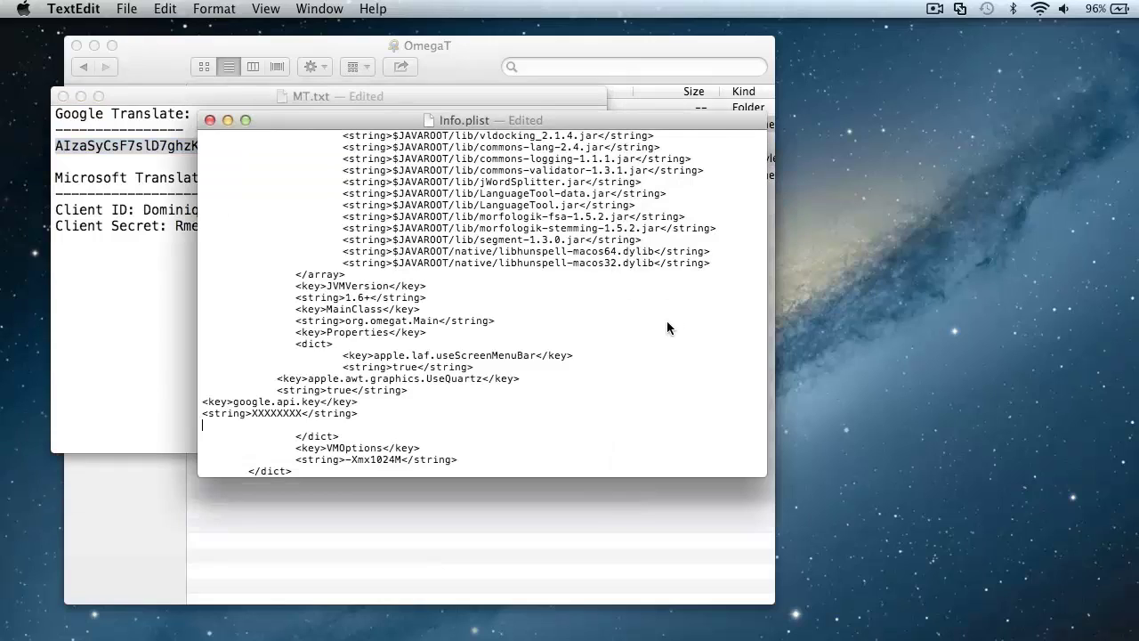
double_click(277, 413)
key(super+v)
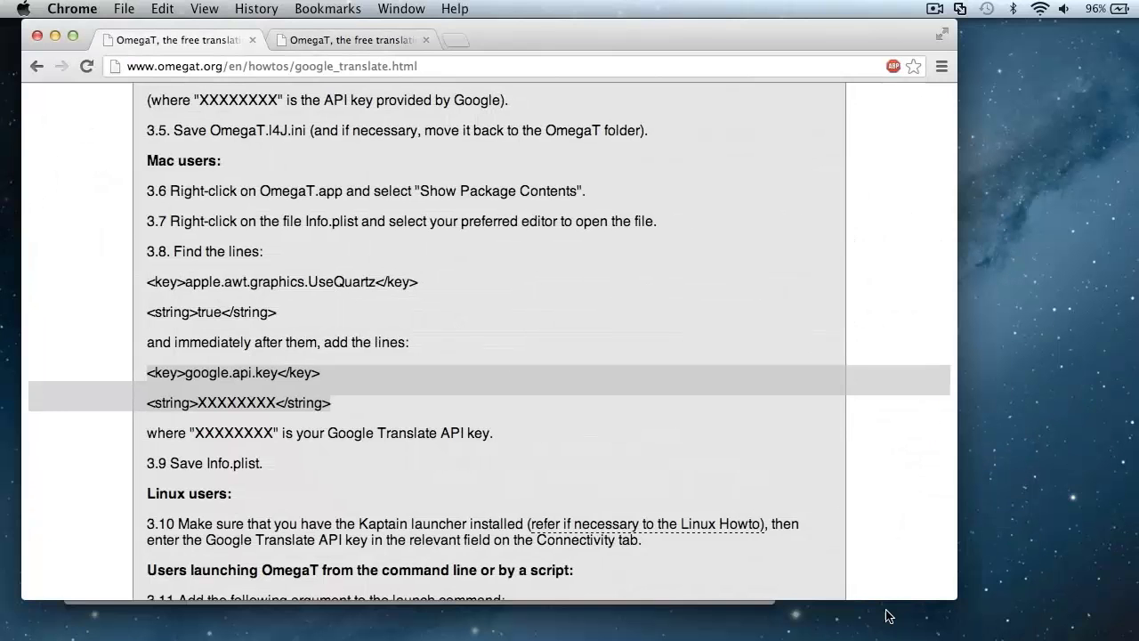
- Open the Microsoft Translator Mac how-to, select the client_id and client_secret lines, and close Chrome
key(super+Tab)
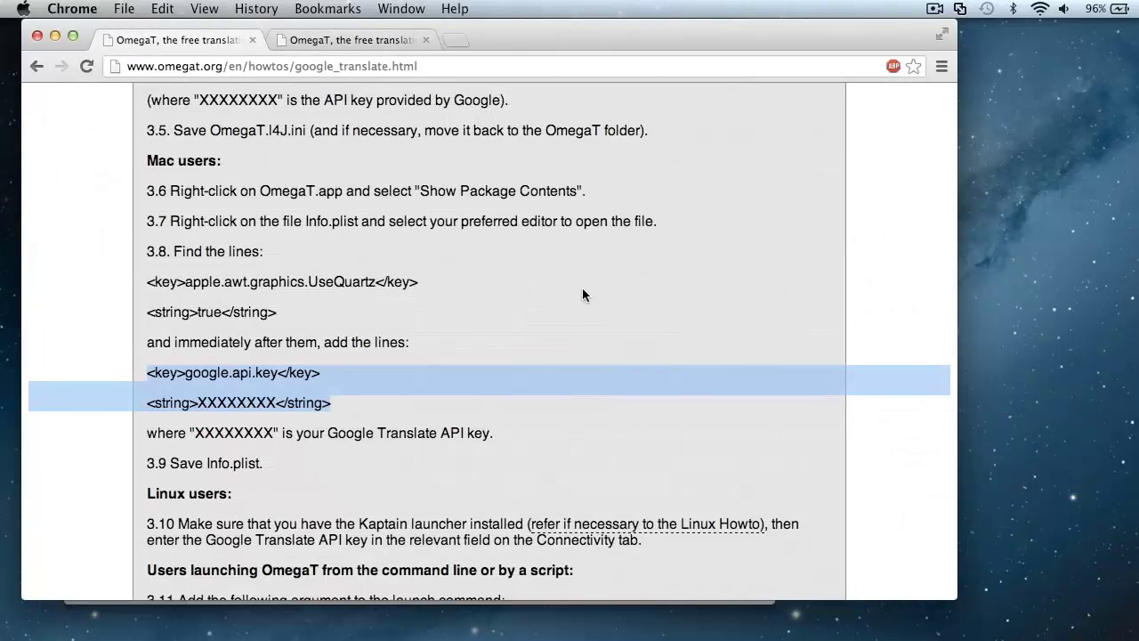
click(347, 45)
click(155, 299)
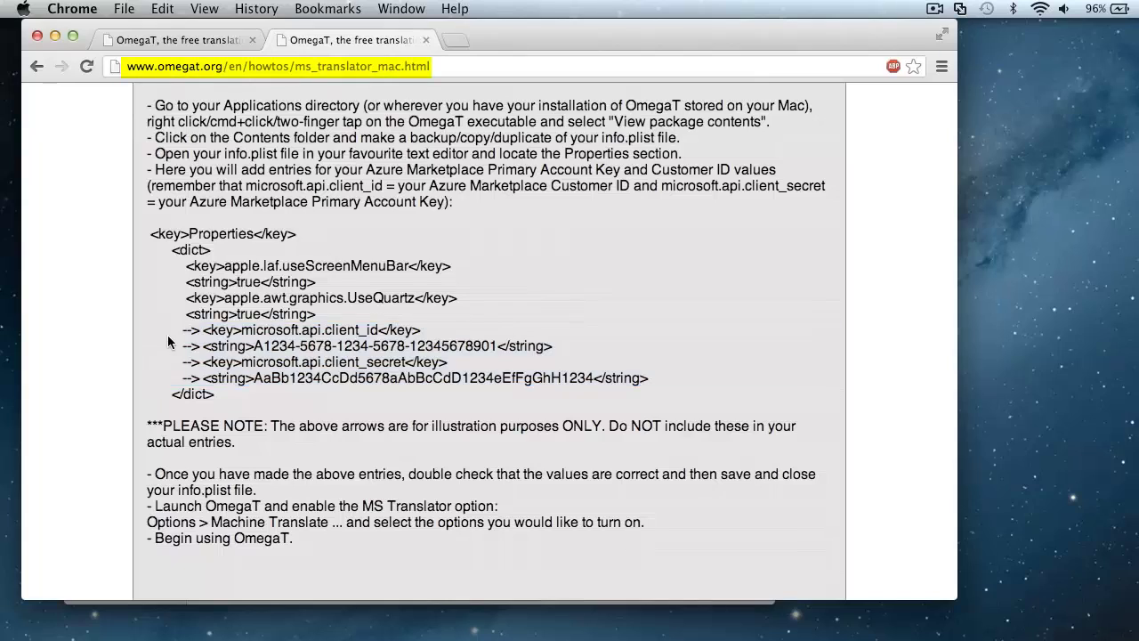
drag(149, 327, 835, 358)
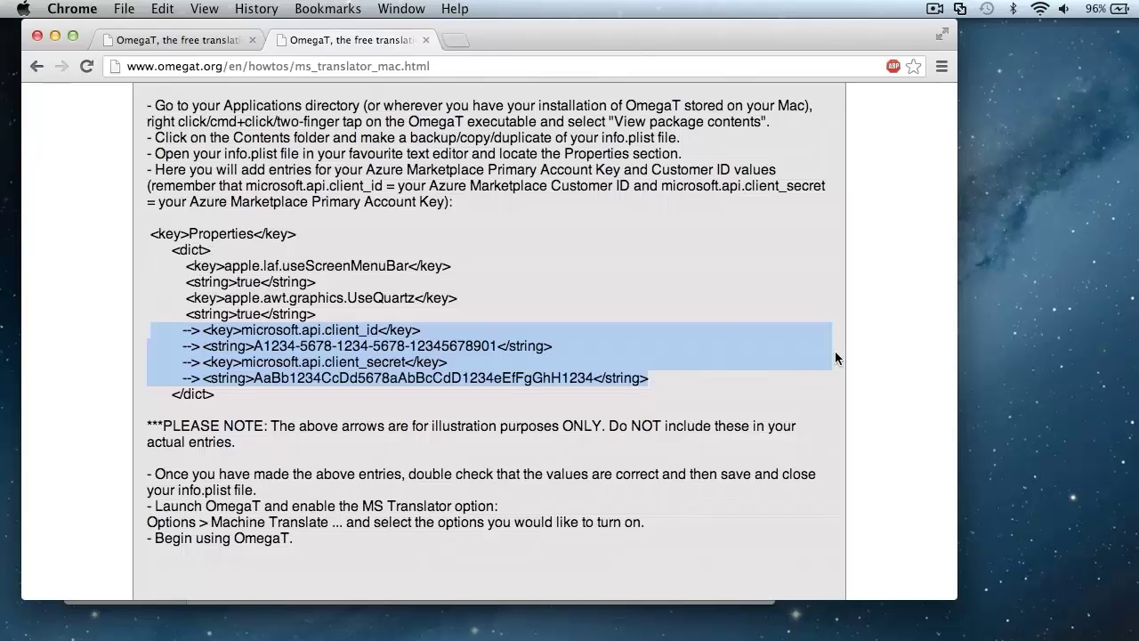
click(33, 35)
- Paste the four microsoft.api entries into Info.plist and delete the arrow marker
click(212, 432)
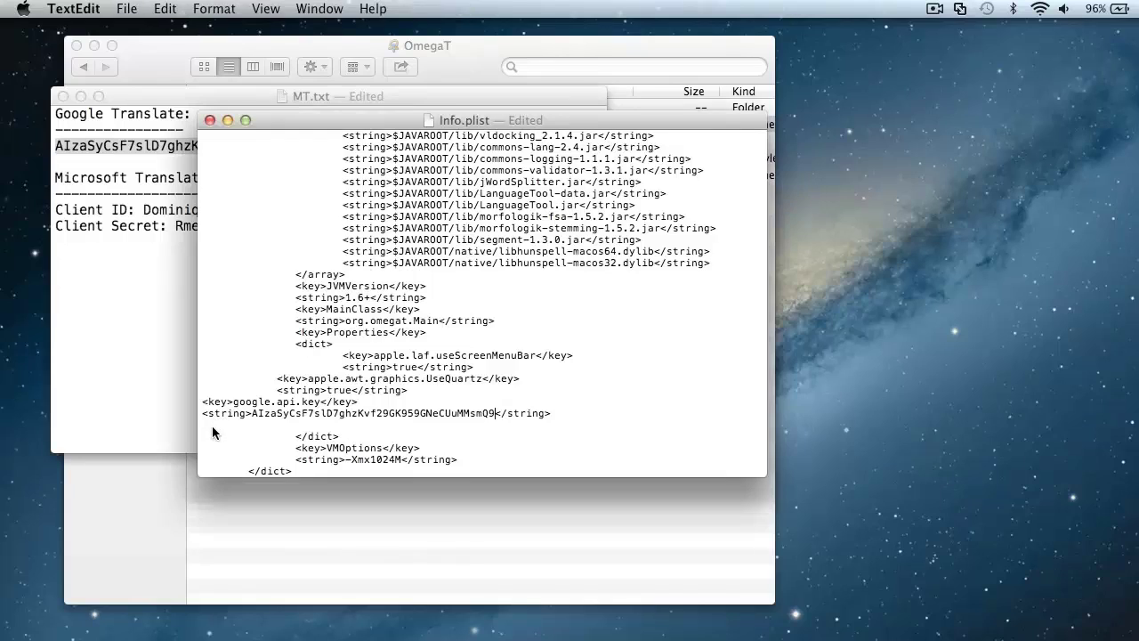
key(super+v)
click(282, 425)
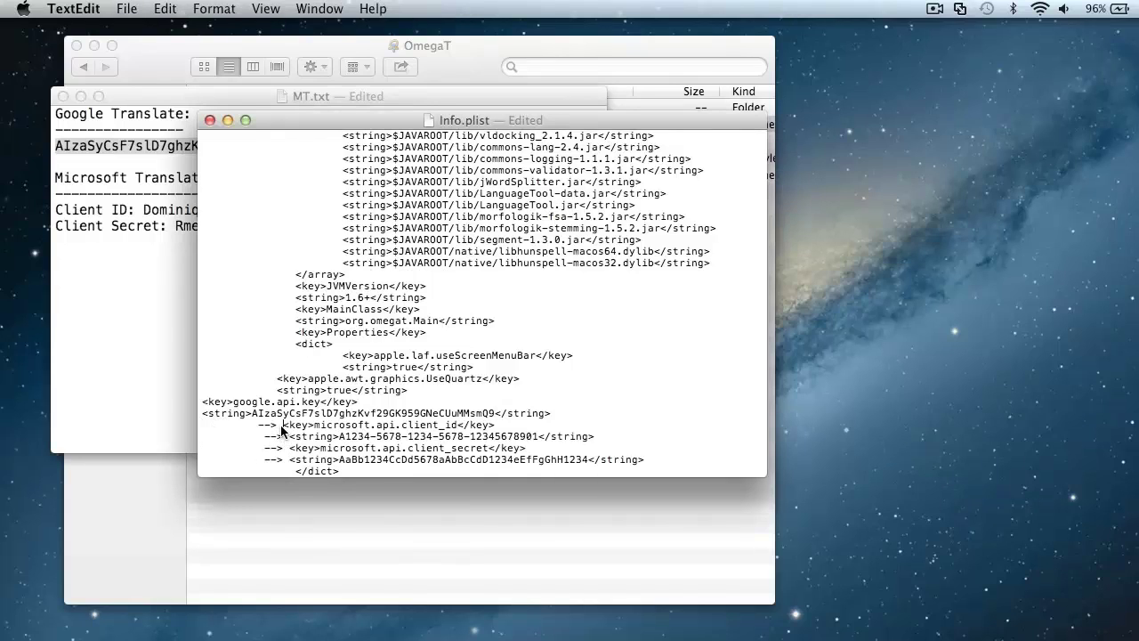
key(BackSpace)
key(BackSpace)
key(BackSpace)
key(BackSpace)
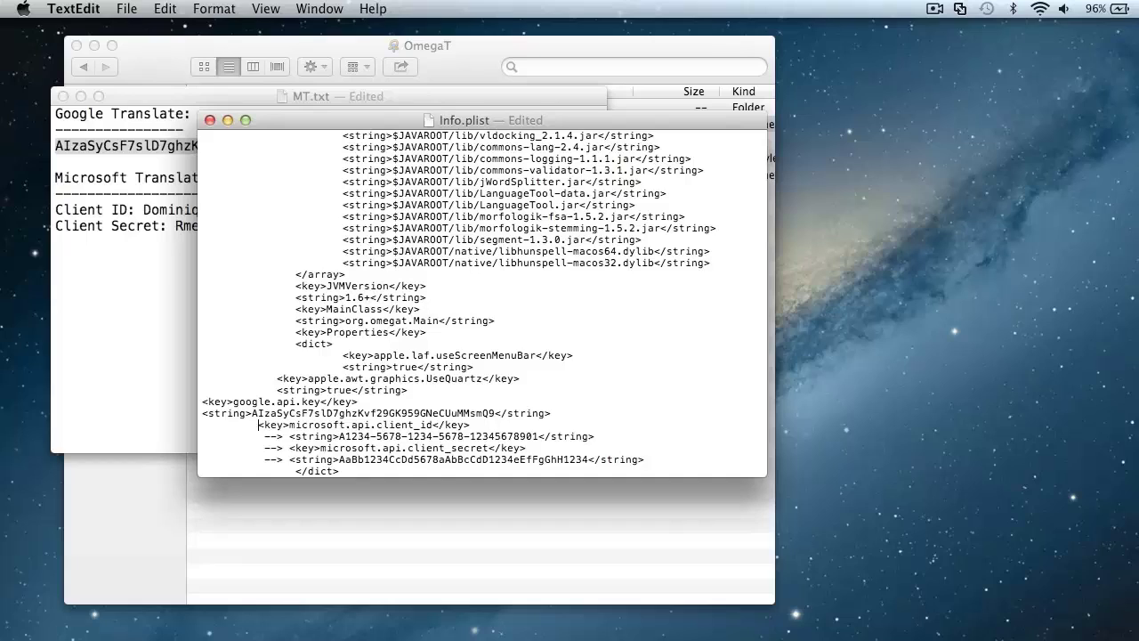
- Replace the client_id placeholder with the real Microsoft client ID copied from MT.txt
click(144, 210)
drag(144, 210, 283, 214)
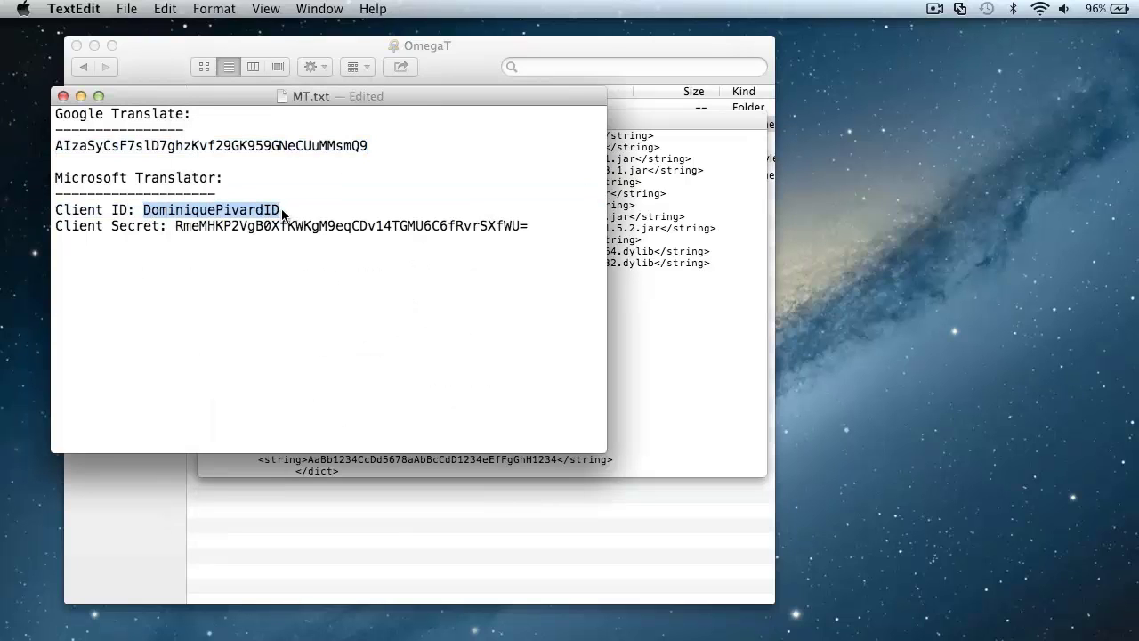
key(super+c)
click(636, 329)
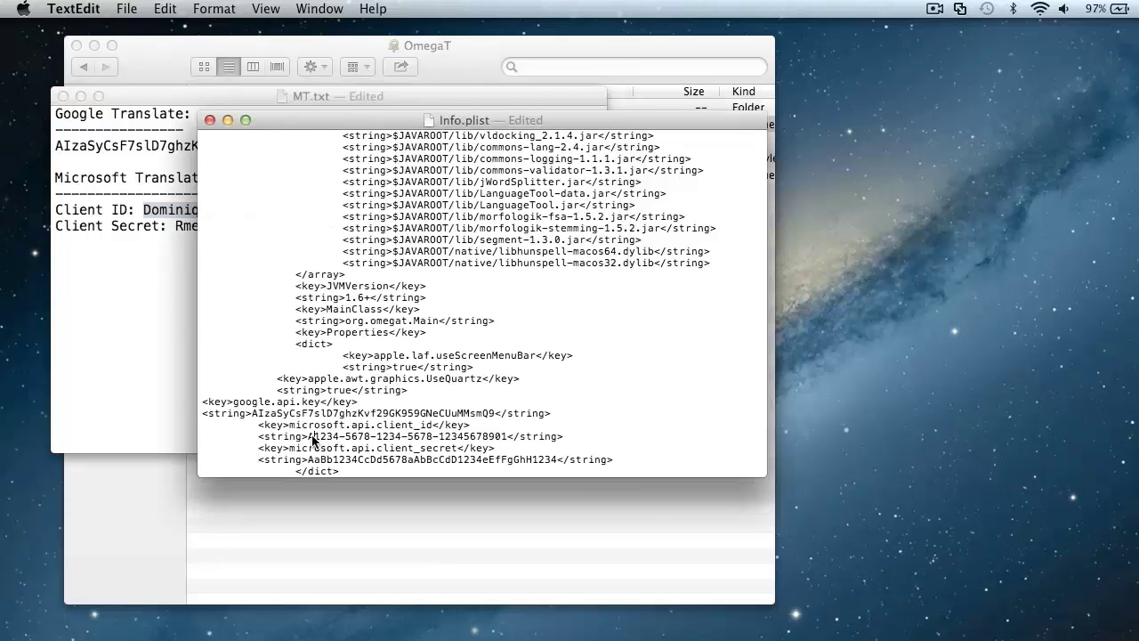
drag(309, 437, 507, 436)
key(super+v)
- Replace the client_secret placeholder with the real Microsoft client secret from MT.txt
click(149, 228)
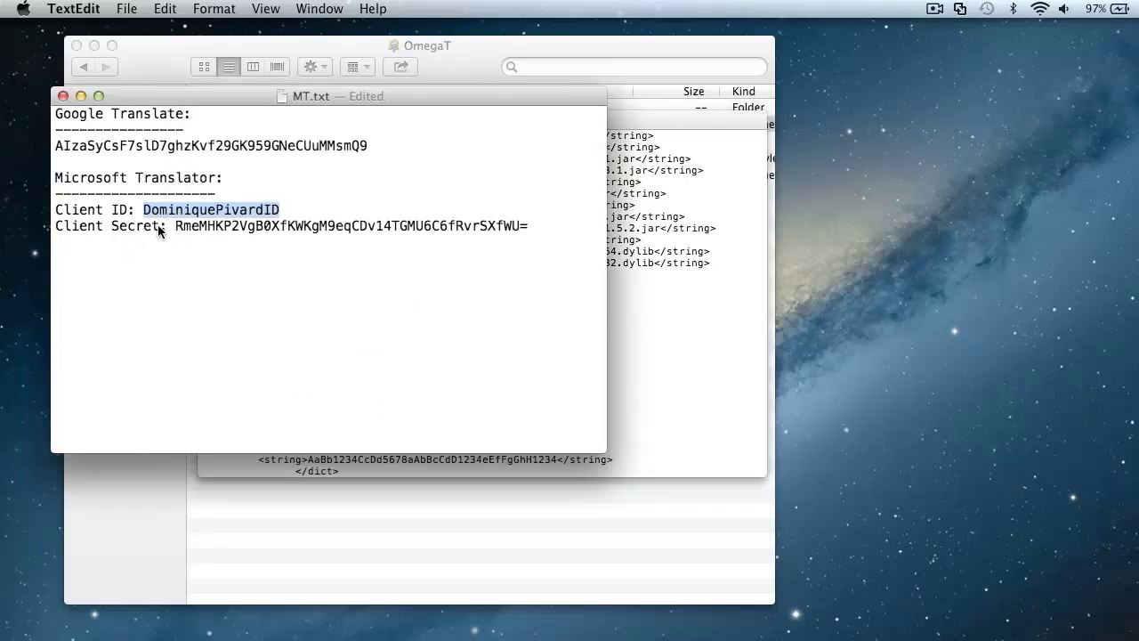
drag(177, 226, 515, 229)
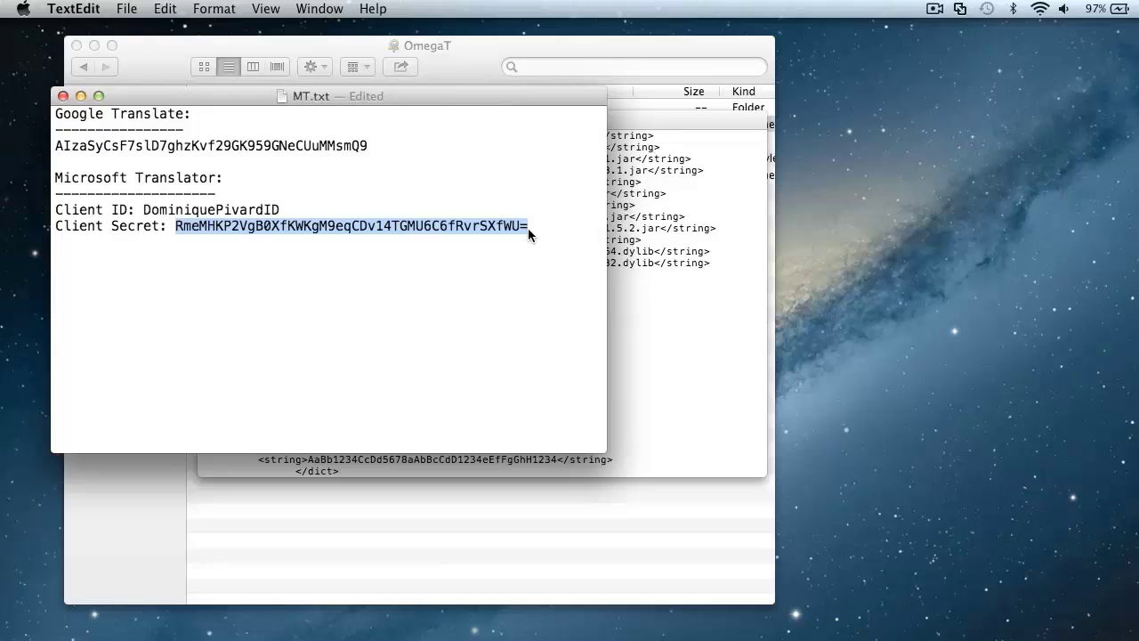
click(717, 357)
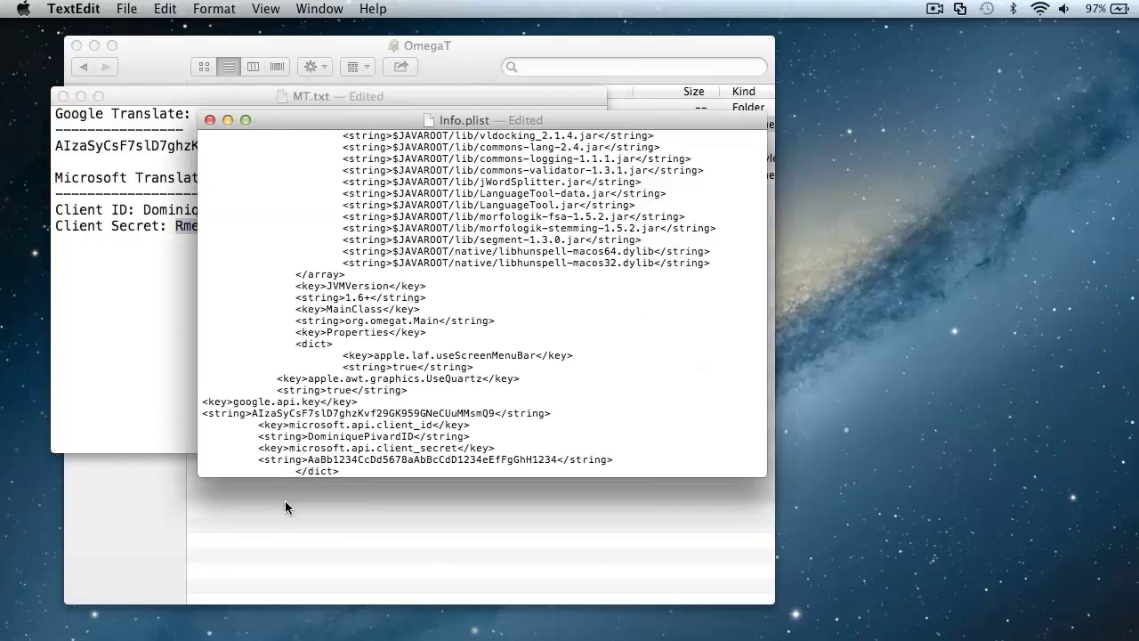
drag(307, 460, 557, 460)
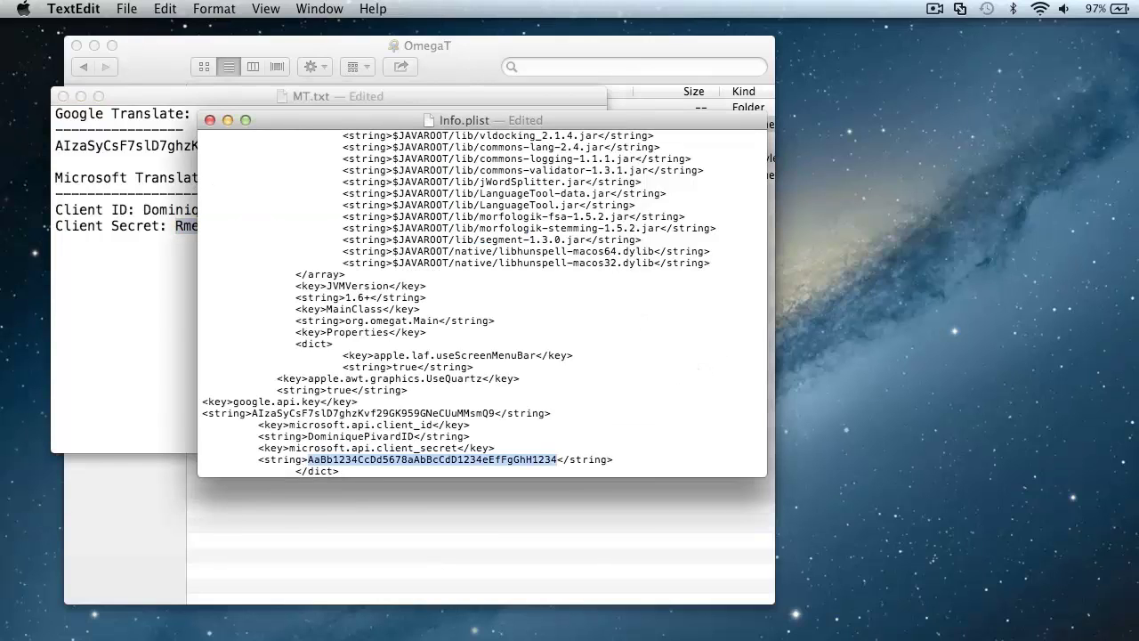
key(super+v)
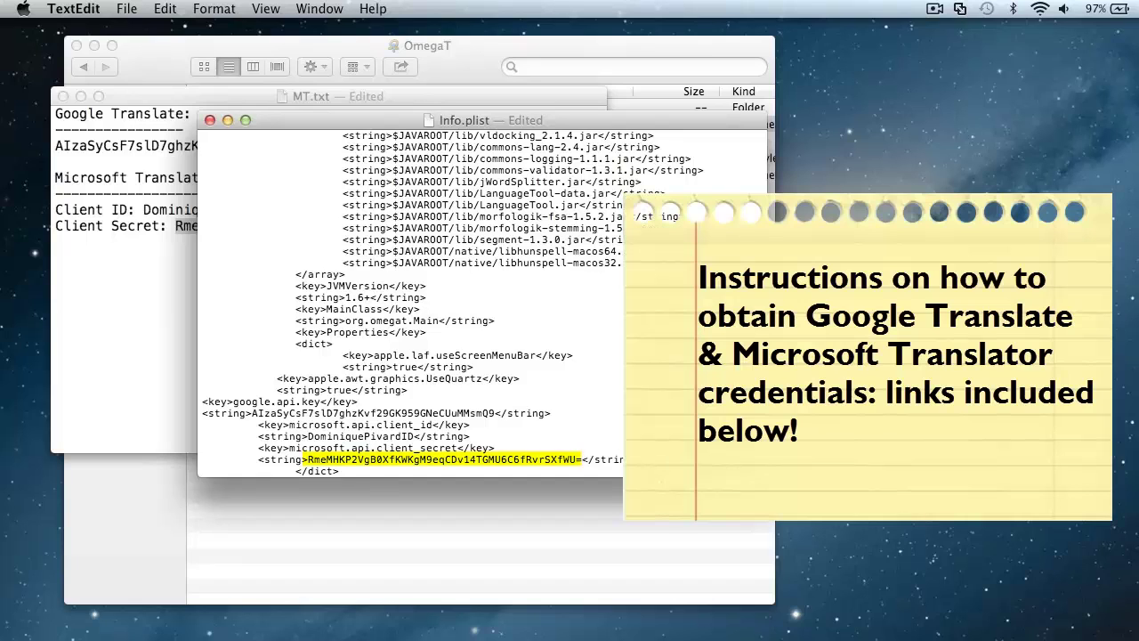
- Minimize the MT.txt notes window and go to Info.plist's File menu
click(87, 289)
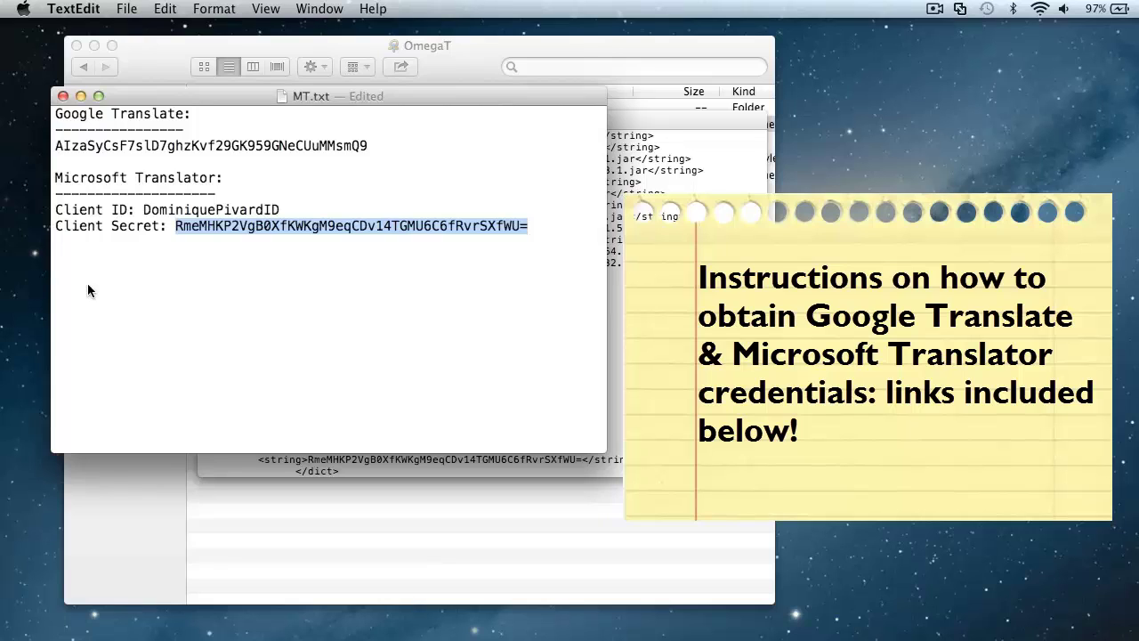
click(80, 95)
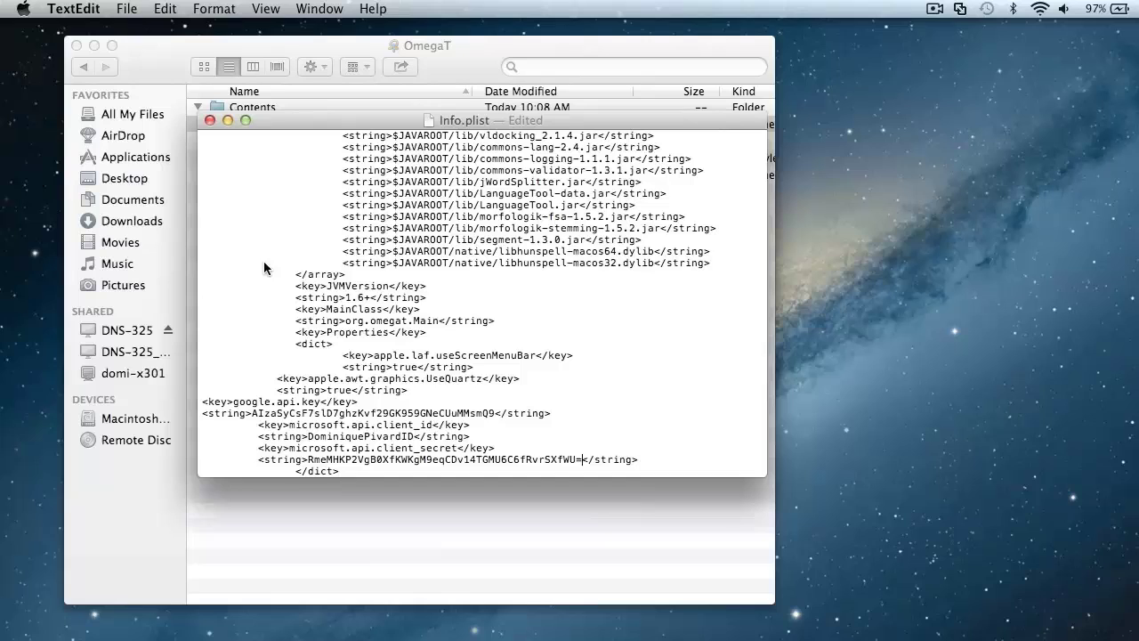
click(131, 9)
- Save Info.plist, then view segment 1's Google and Microsoft French suggestions in OmegaT
click(147, 113)
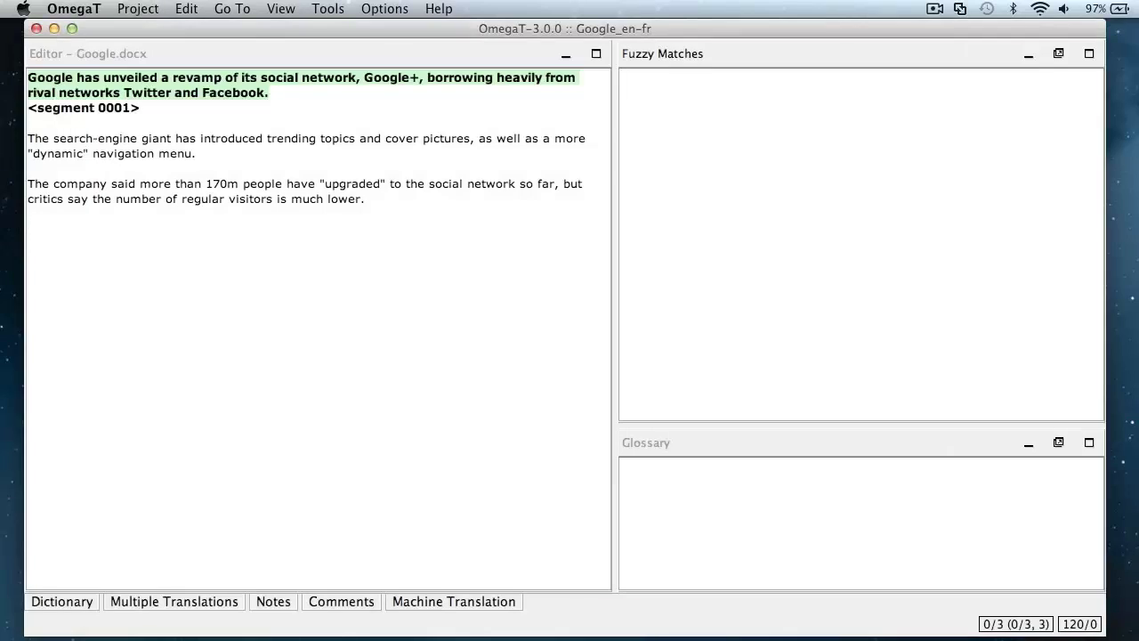
click(461, 286)
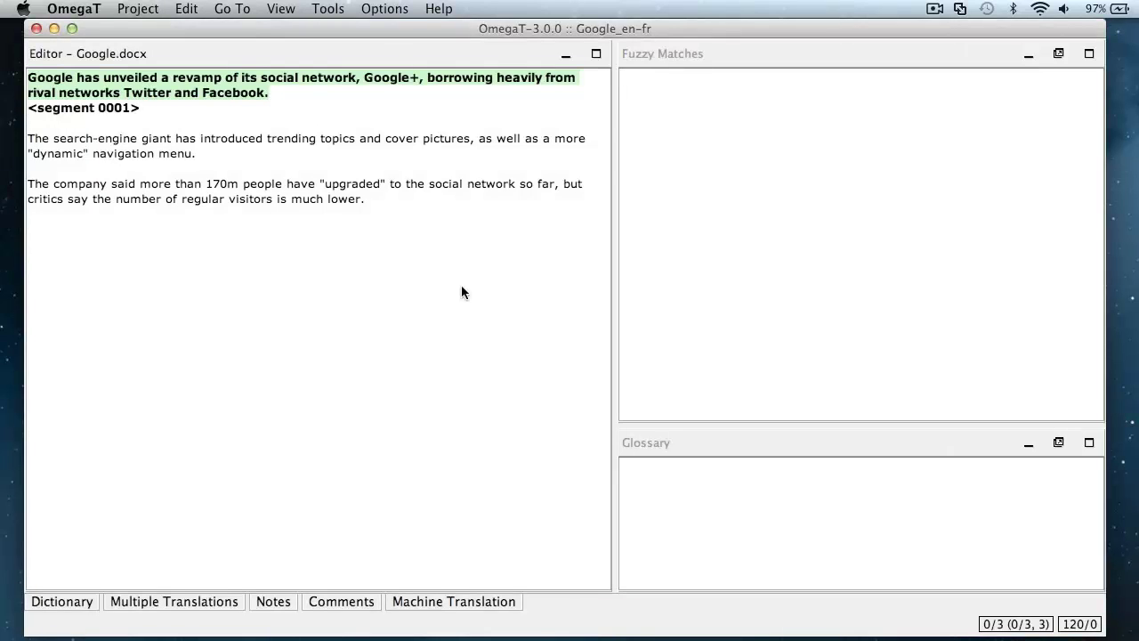
click(459, 603)
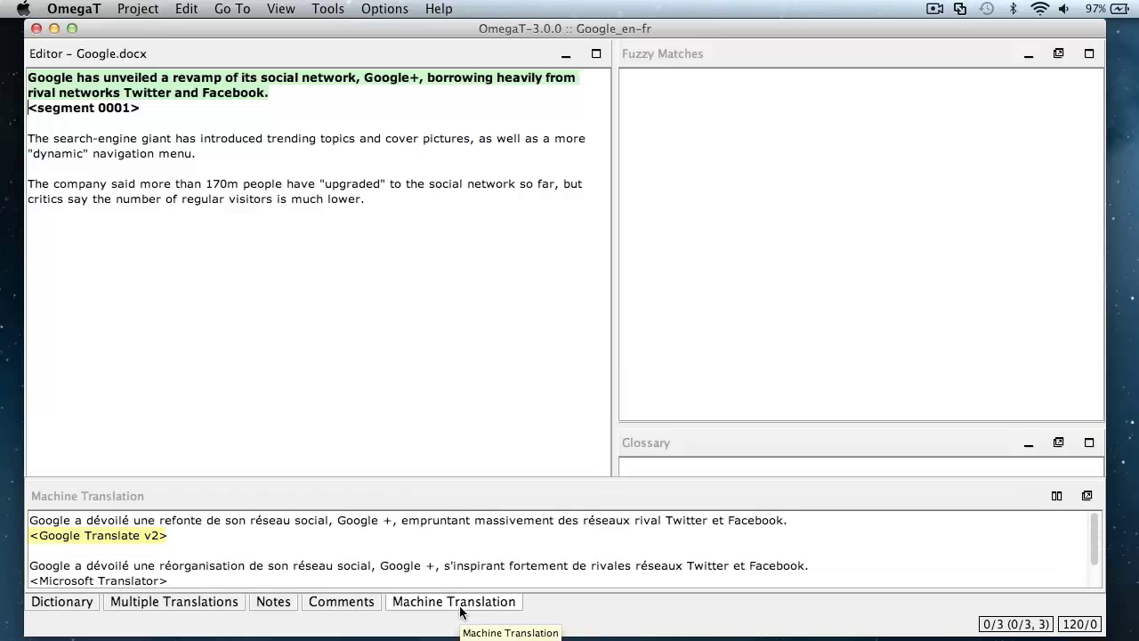
- Reopen the Machine Translation pane, undock it, and dock it above Glossary in the right column
click(362, 312)
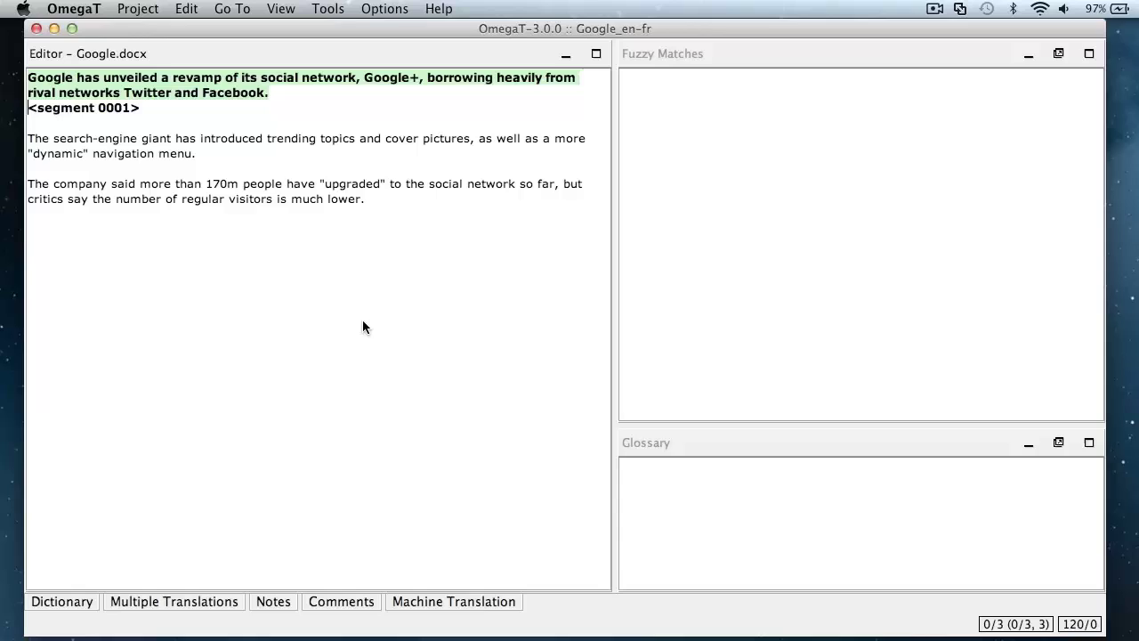
click(436, 602)
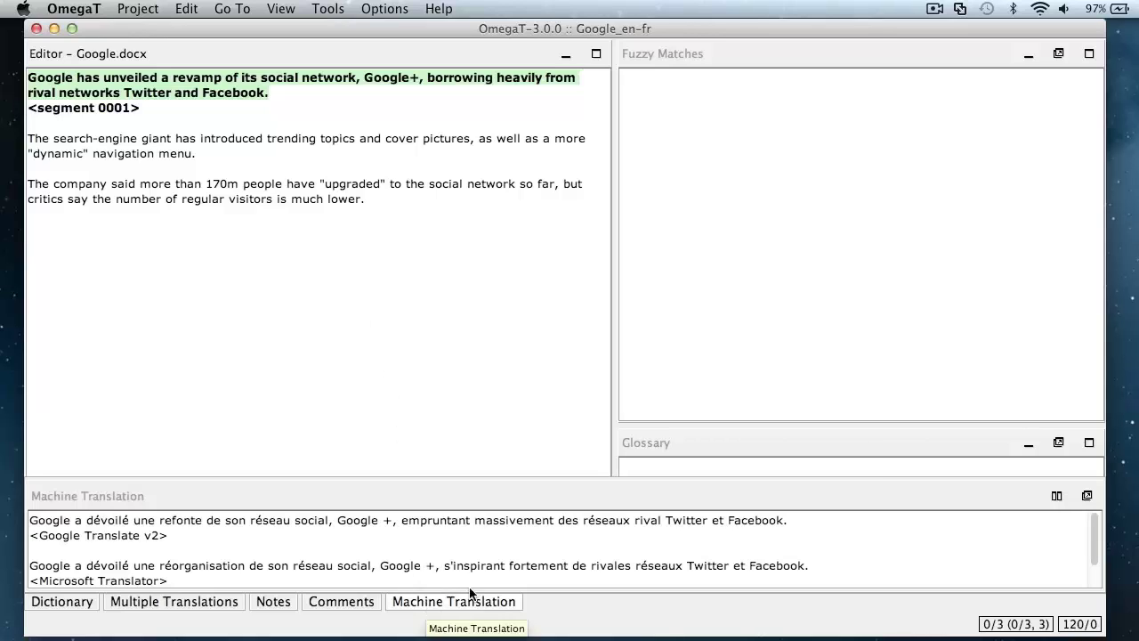
click(1087, 495)
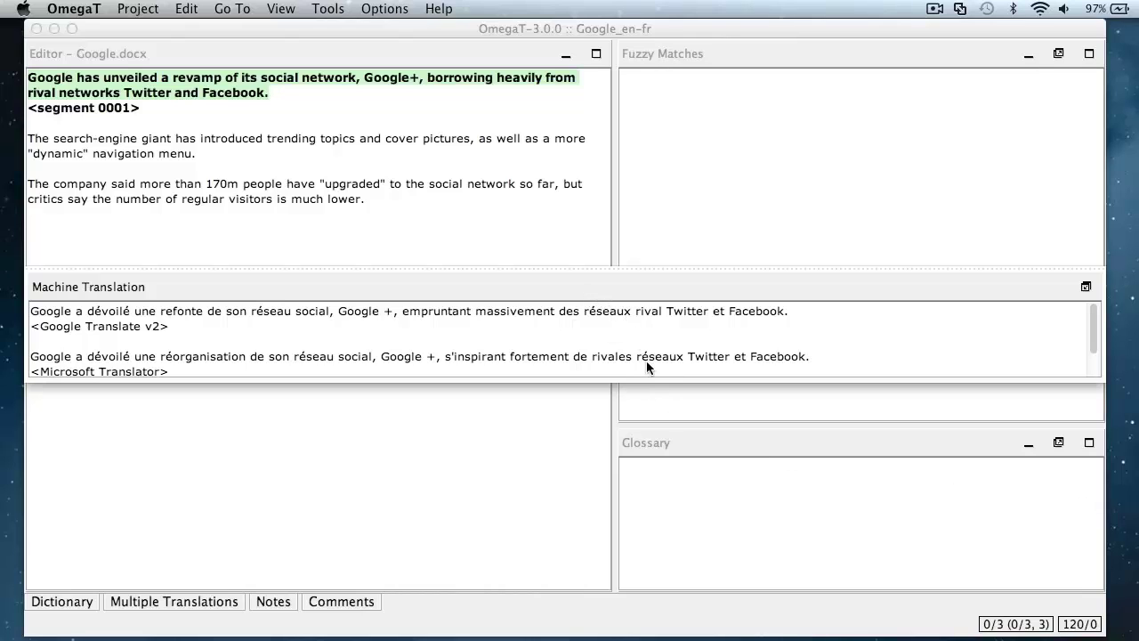
click(662, 394)
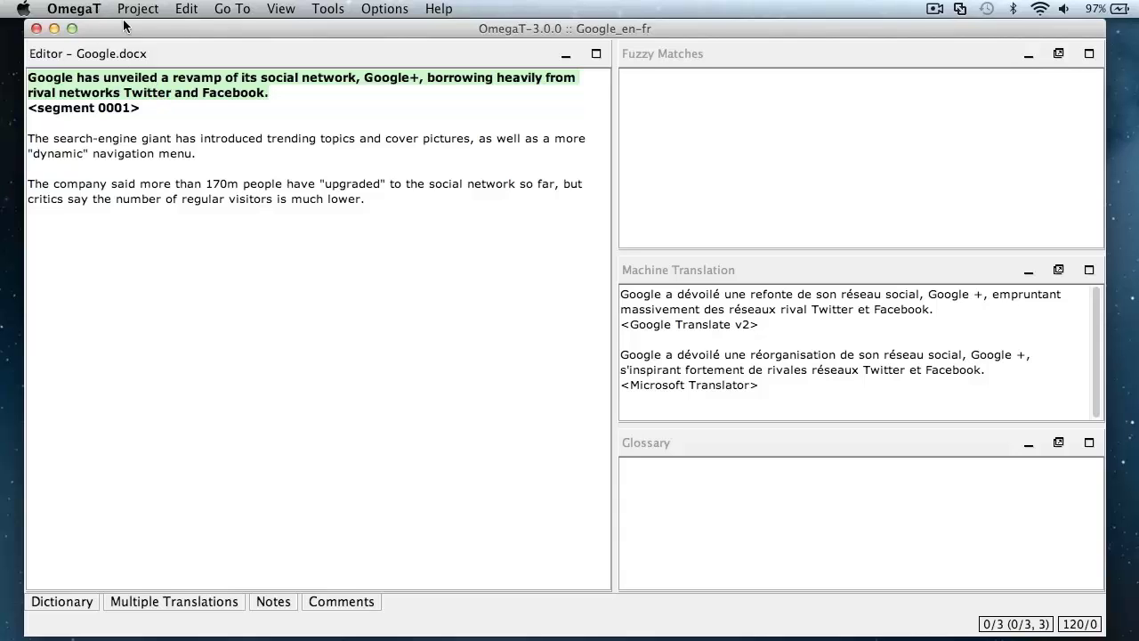
- Try Edit > Replace with Machine Translation on segment 1, then undo it
click(183, 11)
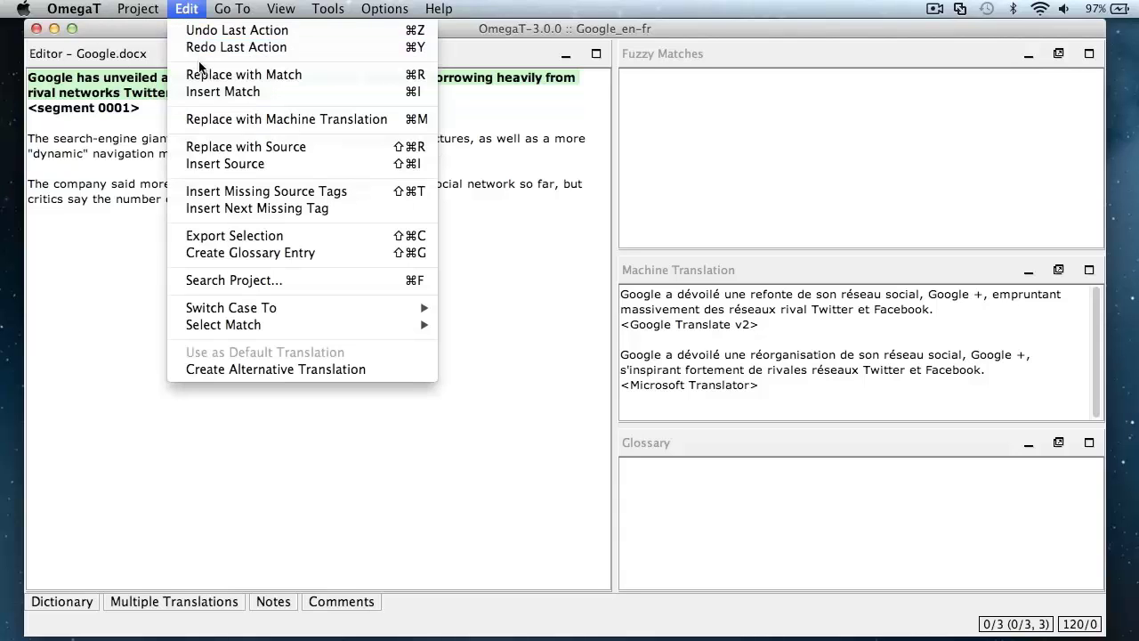
click(212, 121)
key(super+z)
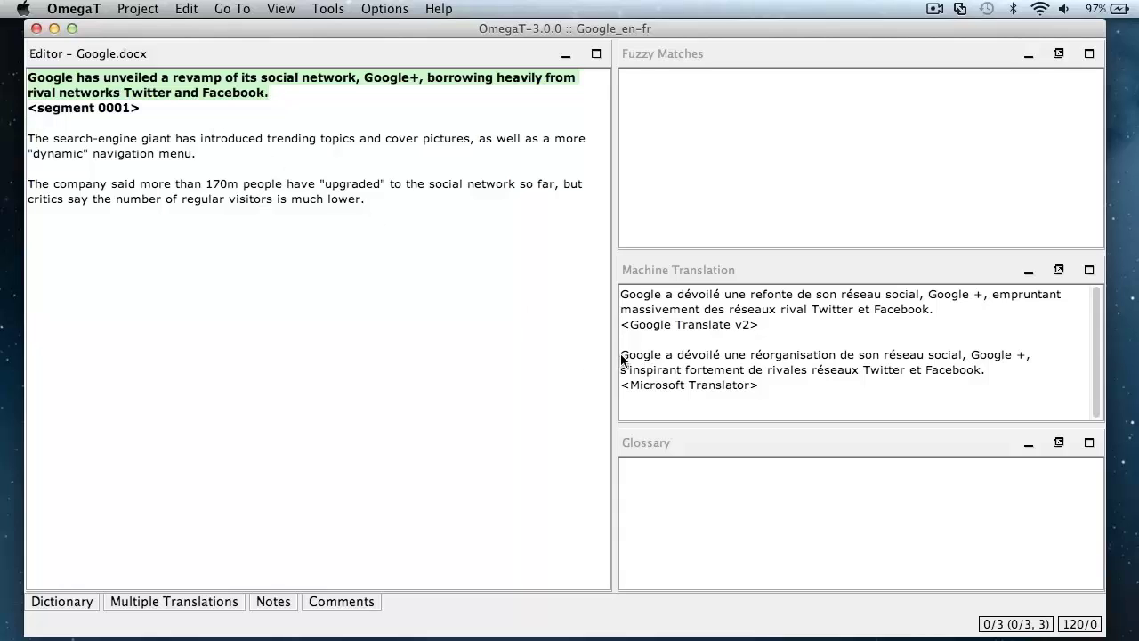
- Paste the Microsoft Translator suggestion into segment 1 as its French translation
drag(623, 359, 988, 371)
key(super+c)
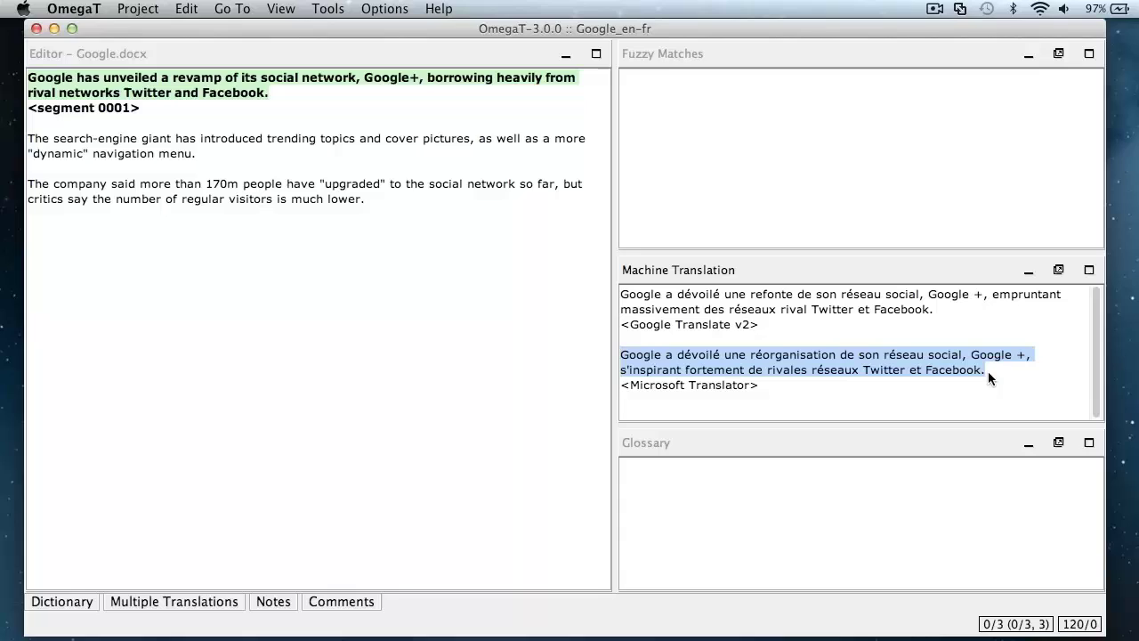
click(30, 110)
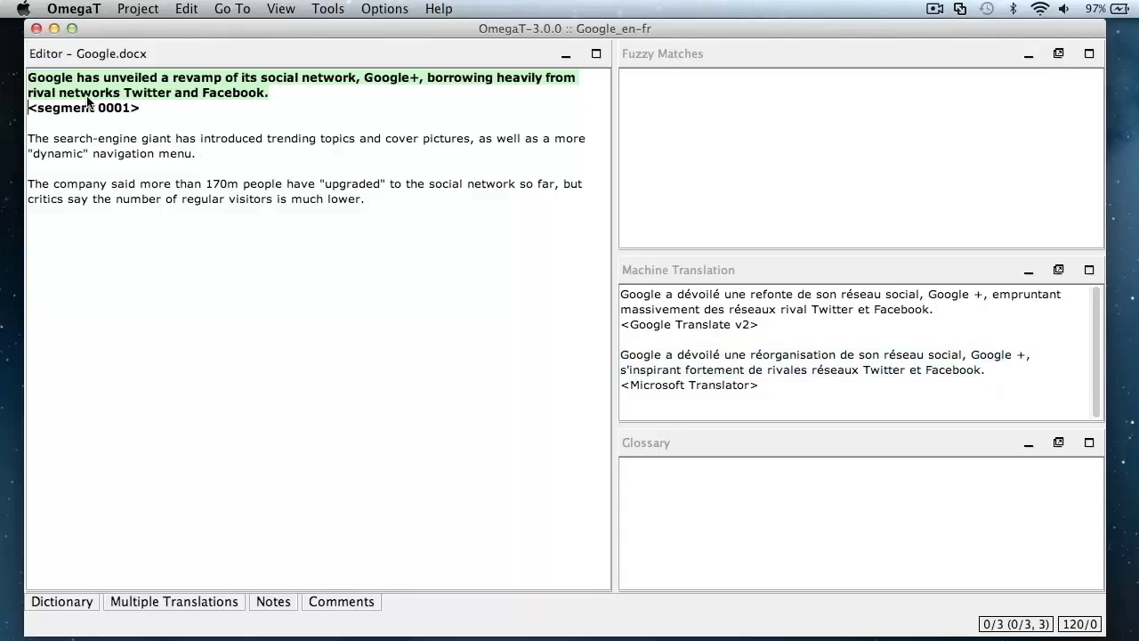
key(super+v)
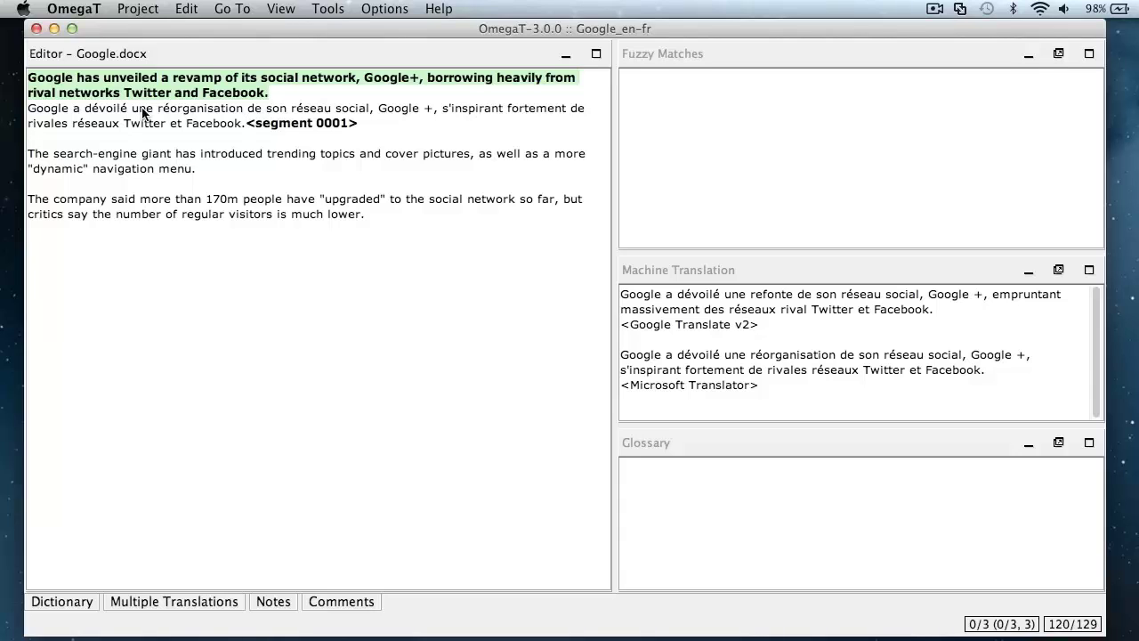
- Advance to segment 0002 and insert its Google Translate French suggestion as the target
click(228, 16)
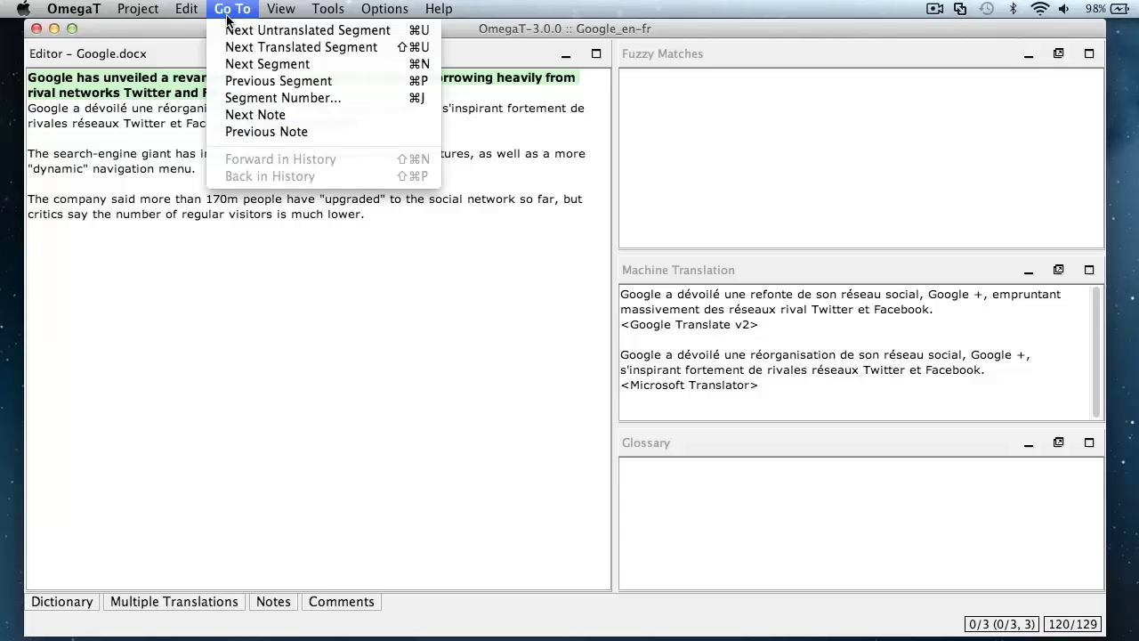
click(244, 67)
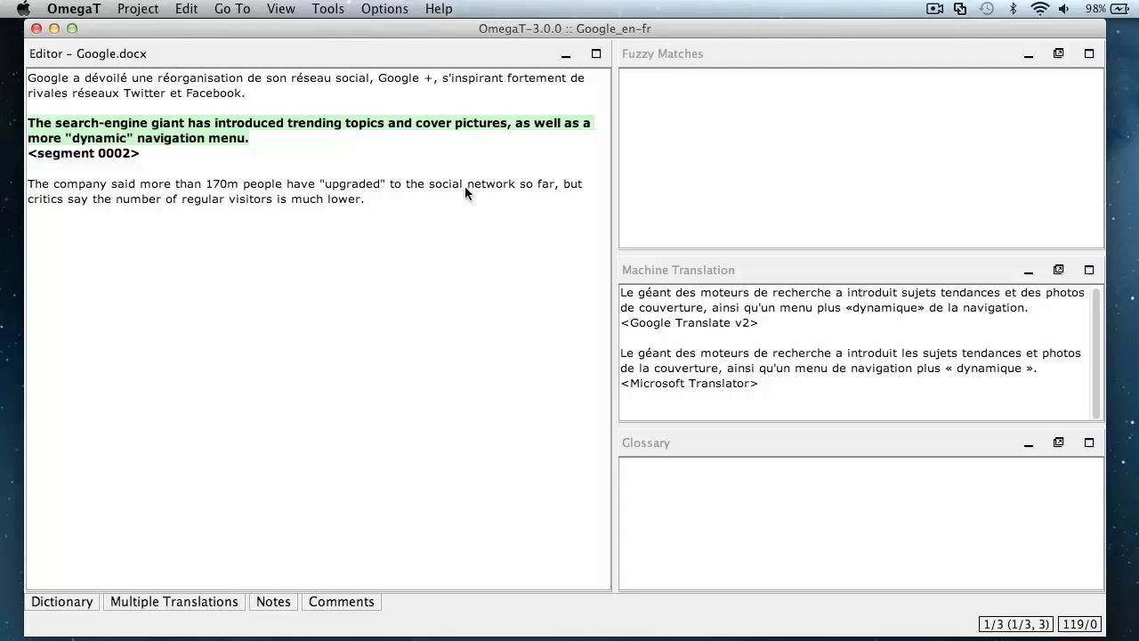
key(super+m)
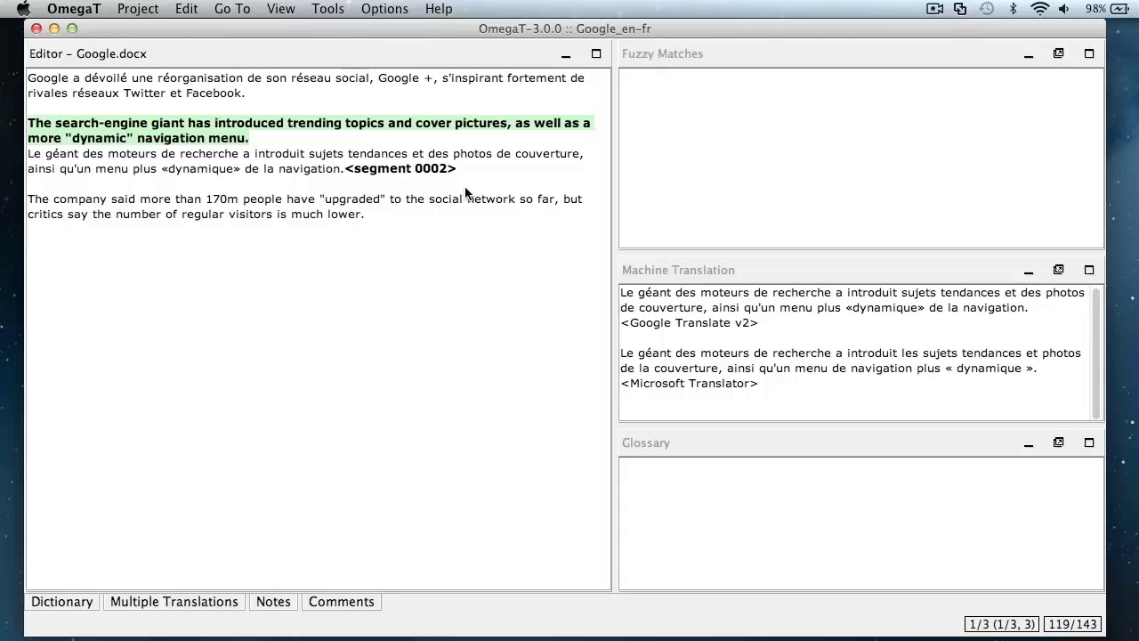